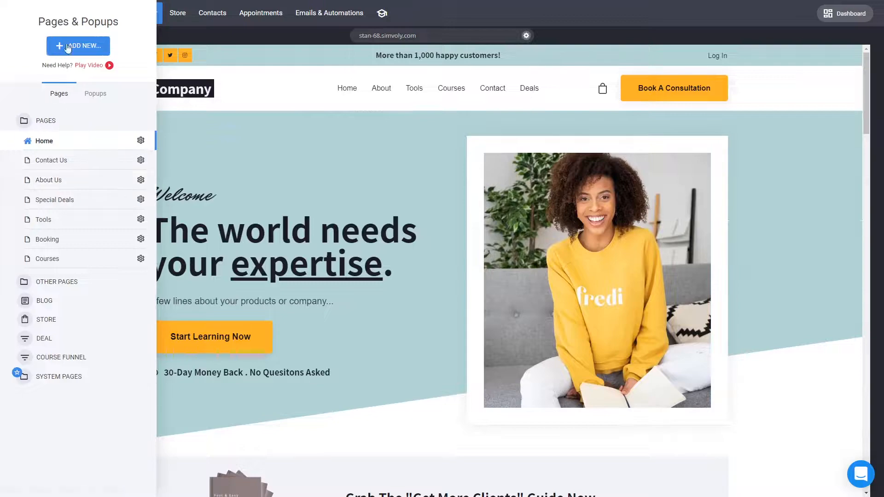
Add a new page named 'Lead Magnet' from the first Contact category template.
click(81, 50)
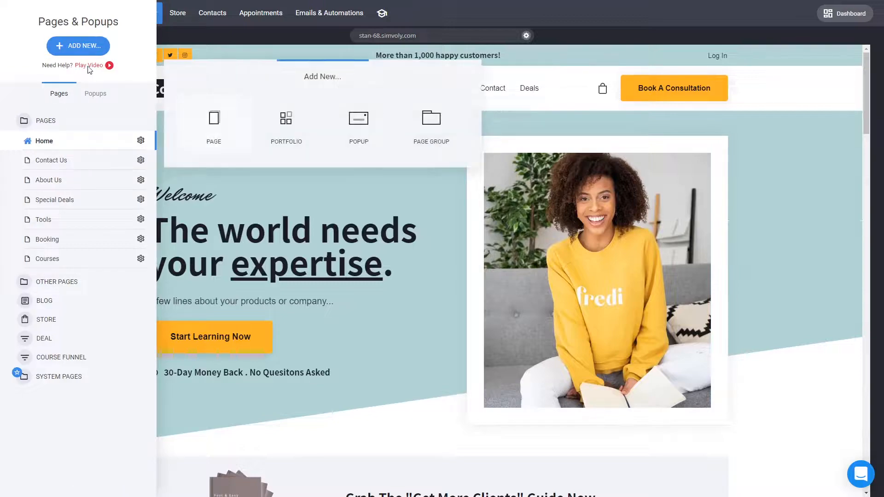
click(214, 120)
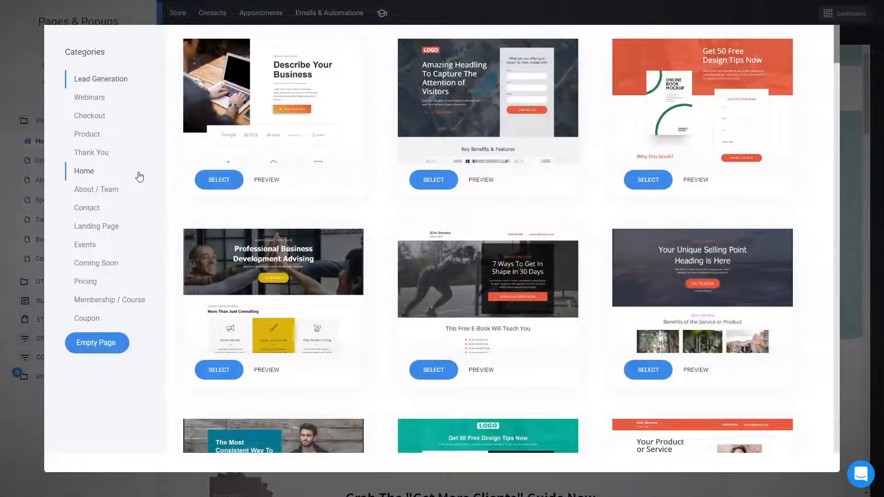
click(96, 207)
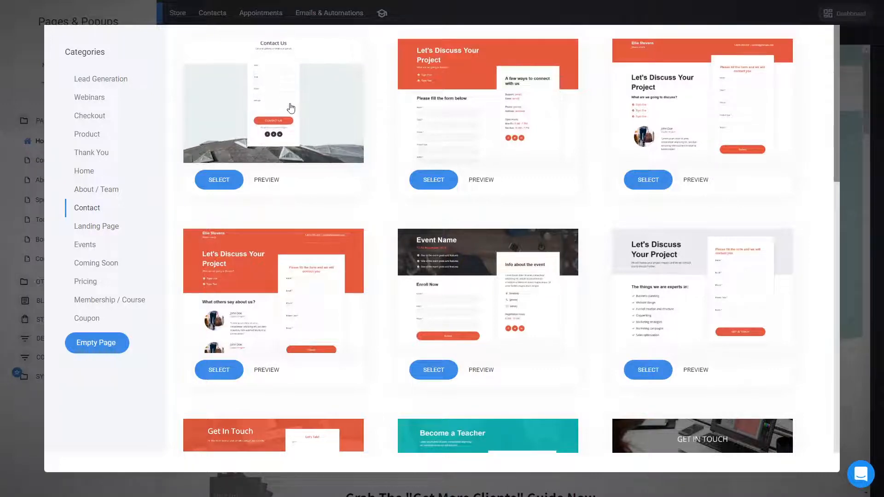
click(291, 108)
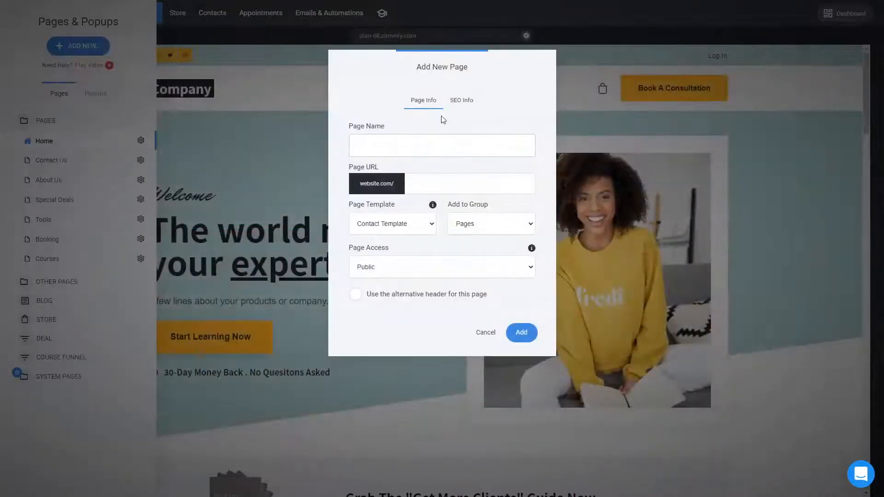
key(ctrl+a)
text(Lead Magnet)
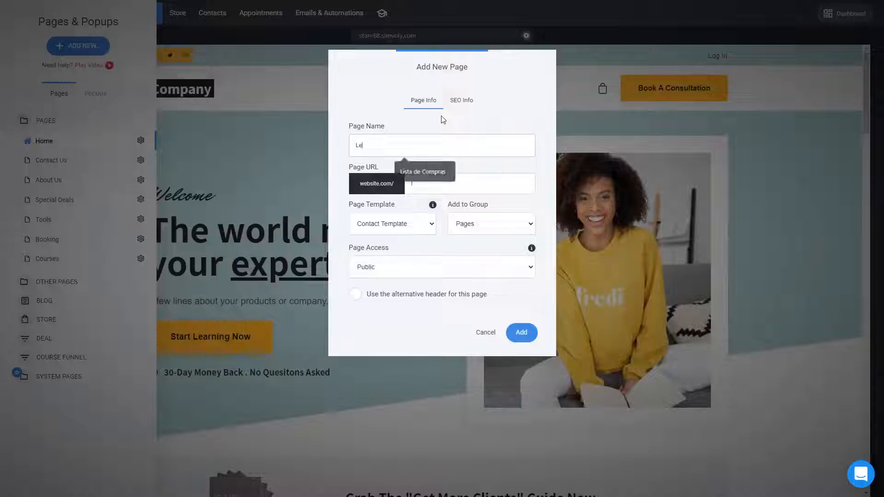
click(528, 331)
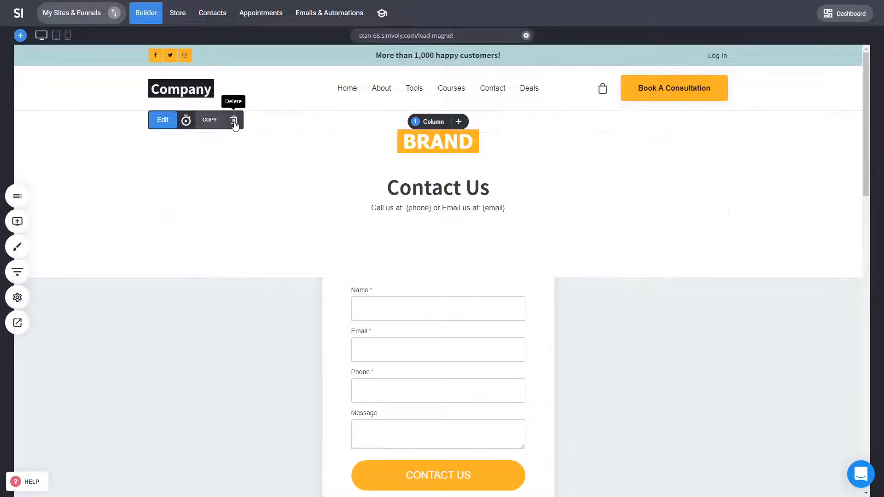
Delete the BRAND image from the page and save.
click(234, 120)
click(471, 217)
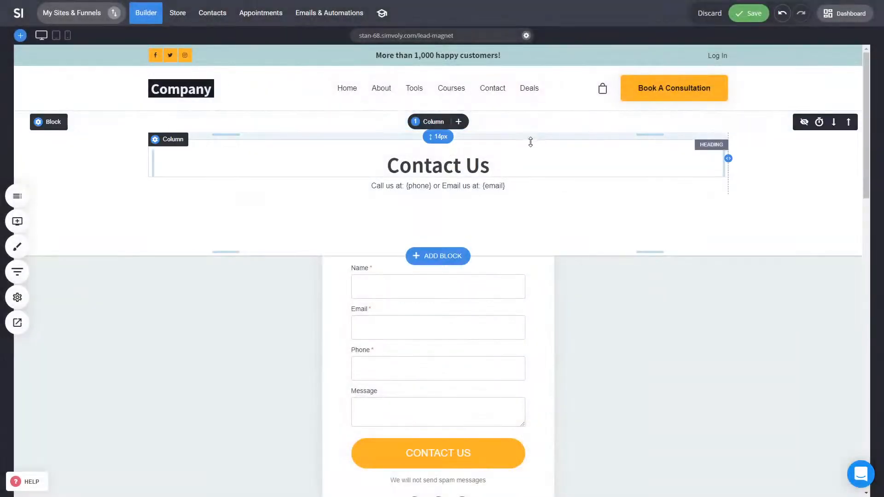
click(750, 14)
scroll(724, 333, down, 5)
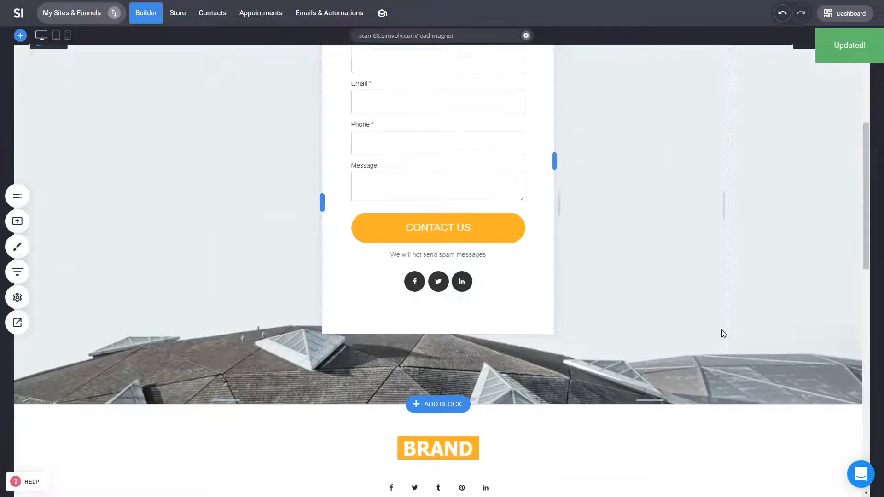
scroll(649, 353, up, 4)
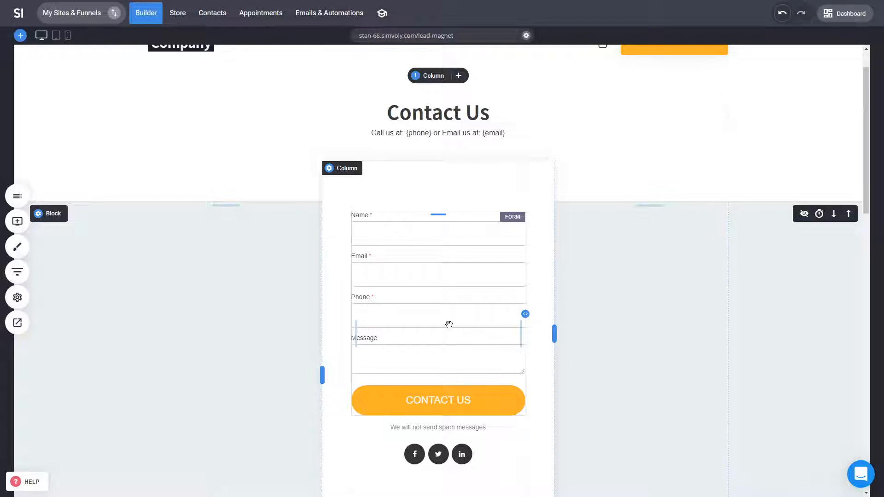
Add an Accept Terms checkbox to the form and delete the Phone and Message fields.
click(457, 296)
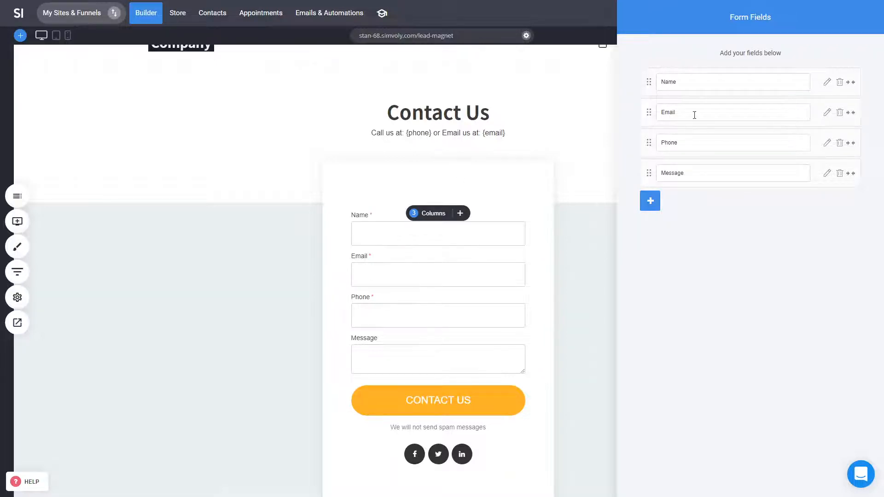
click(651, 199)
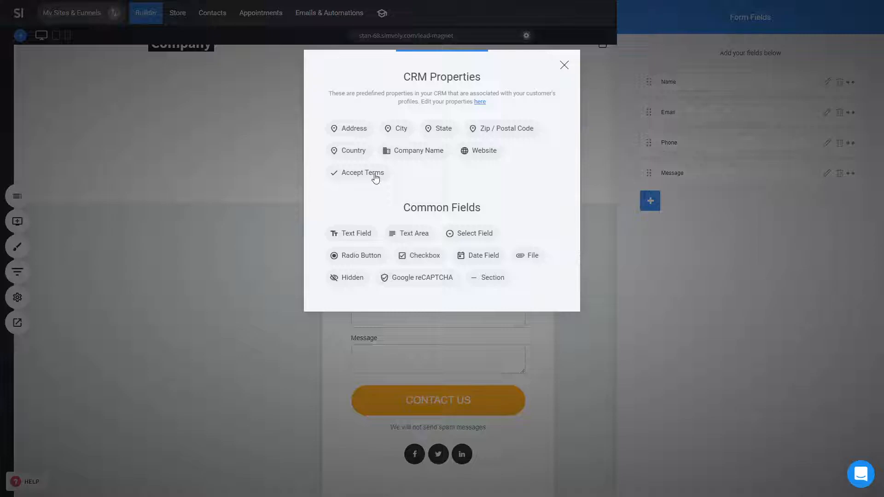
click(376, 178)
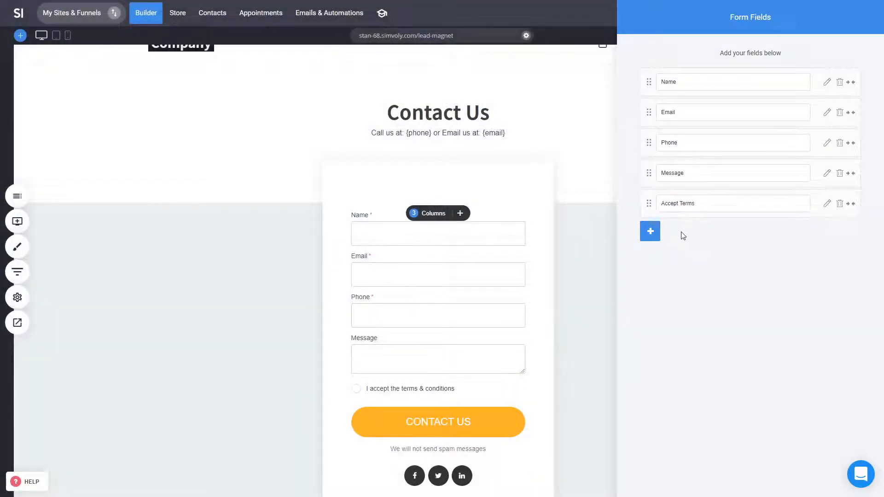
click(651, 232)
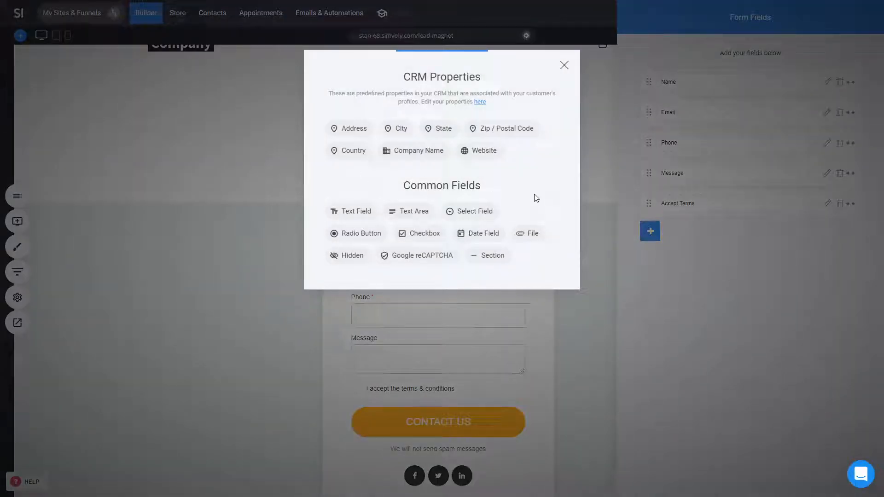
click(771, 297)
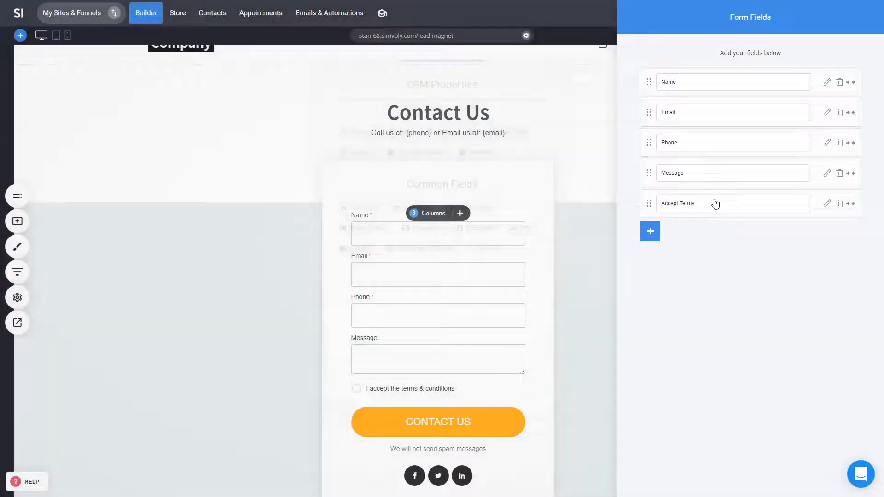
click(840, 143)
click(494, 205)
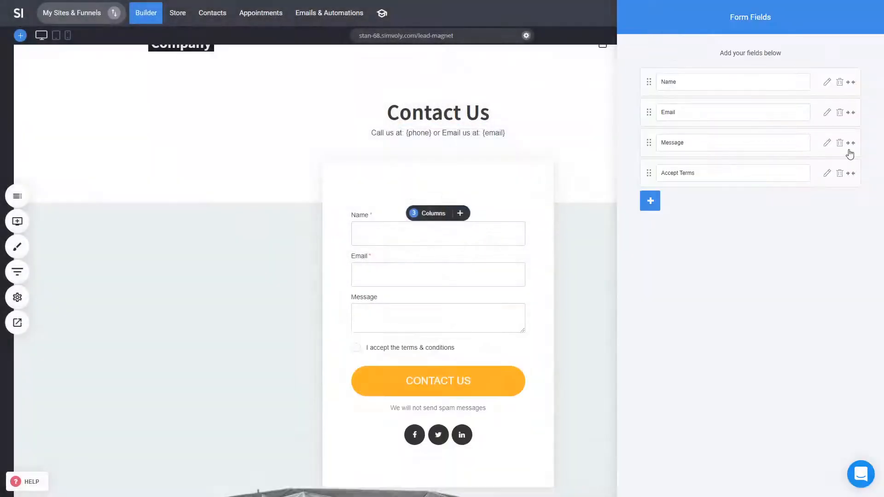
click(839, 143)
click(473, 199)
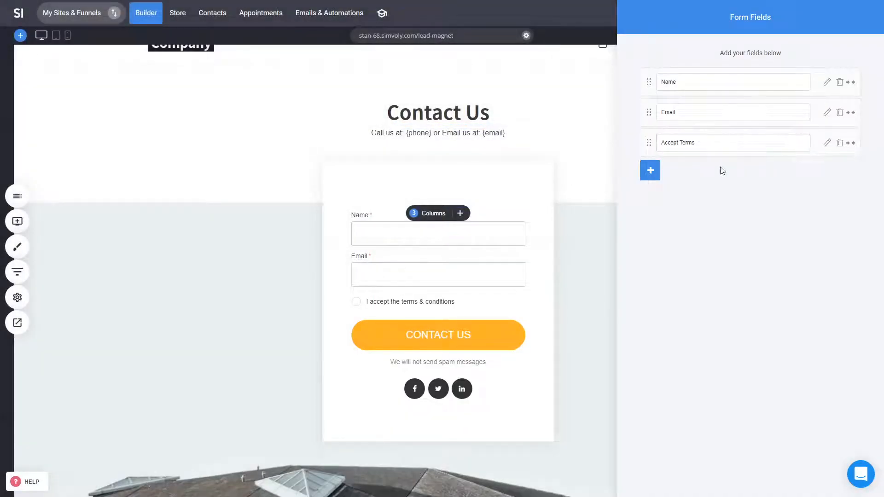
Edit the Accept Terms field's description text, then close the field list.
click(827, 143)
click(756, 60)
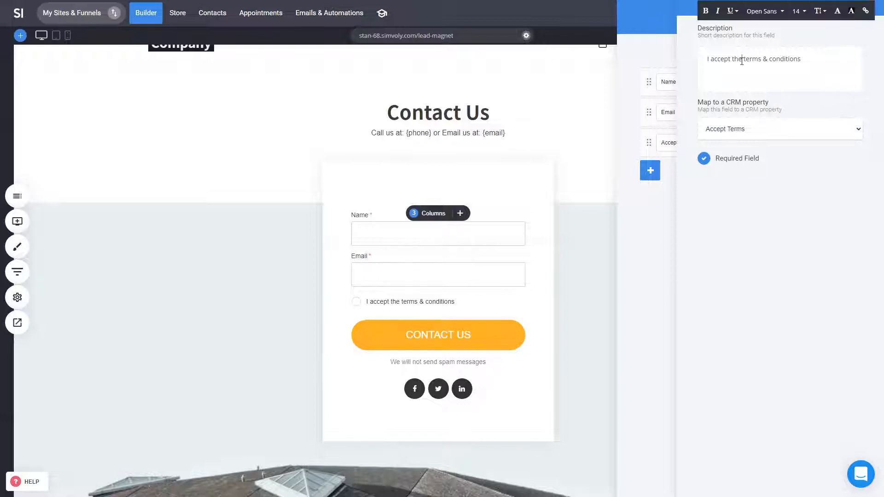
drag(742, 60, 812, 63)
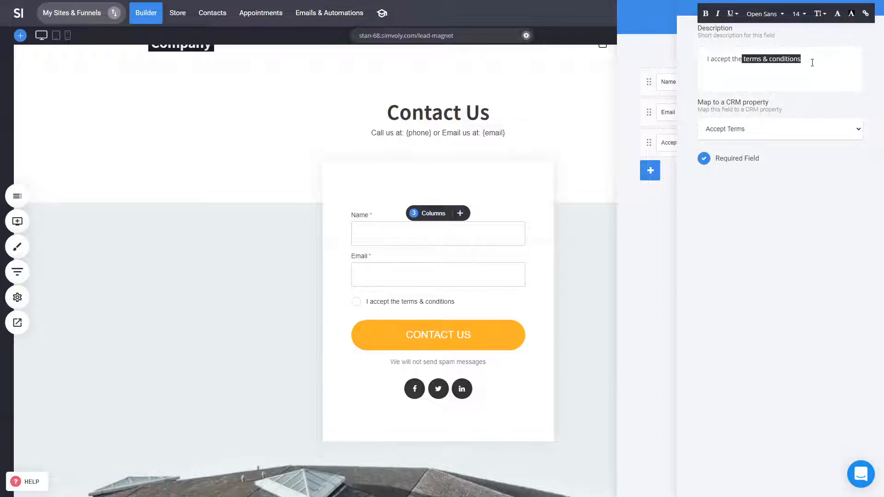
click(657, 299)
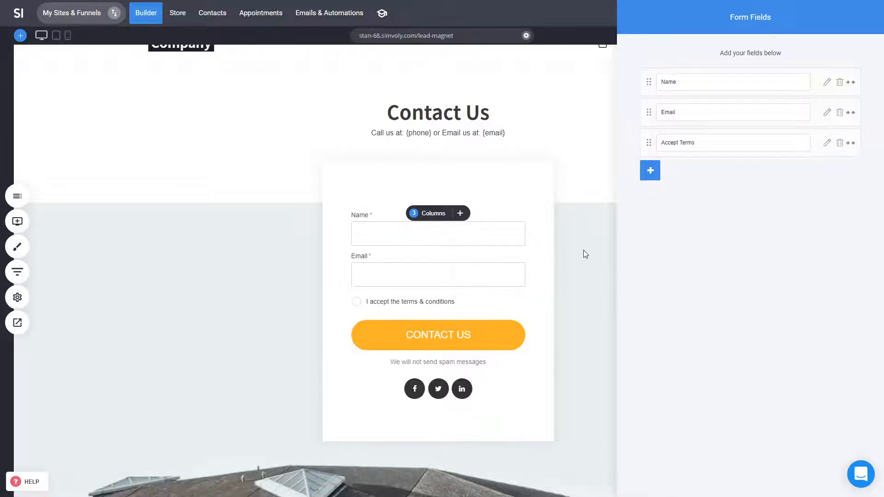
click(584, 250)
click(516, 230)
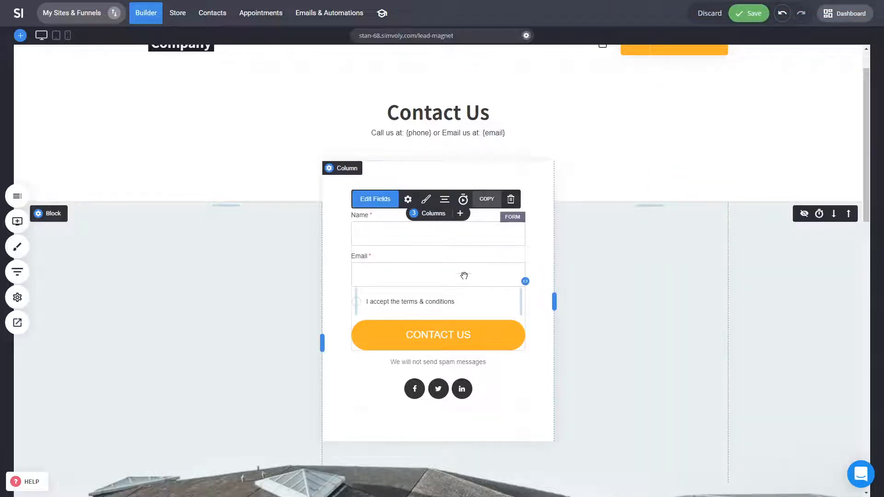
Change the form button text from CONTACT US to 'Download Now'.
click(408, 200)
drag(740, 189, 557, 185)
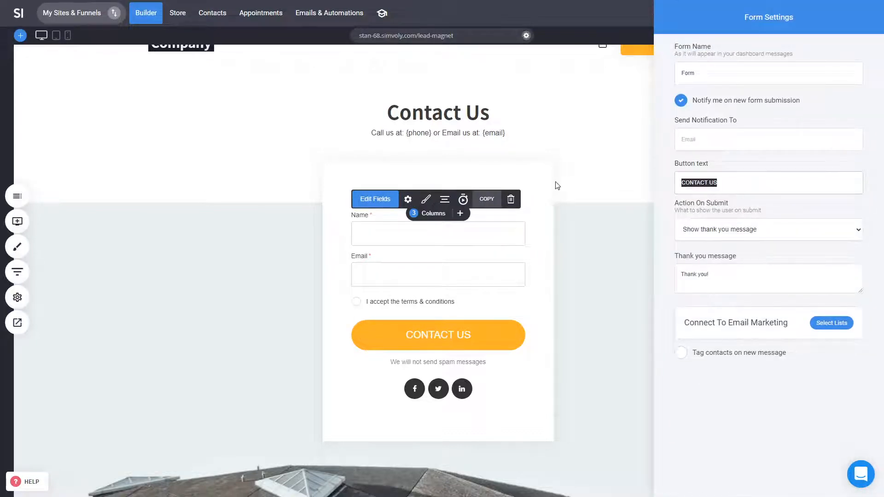
text(Down)
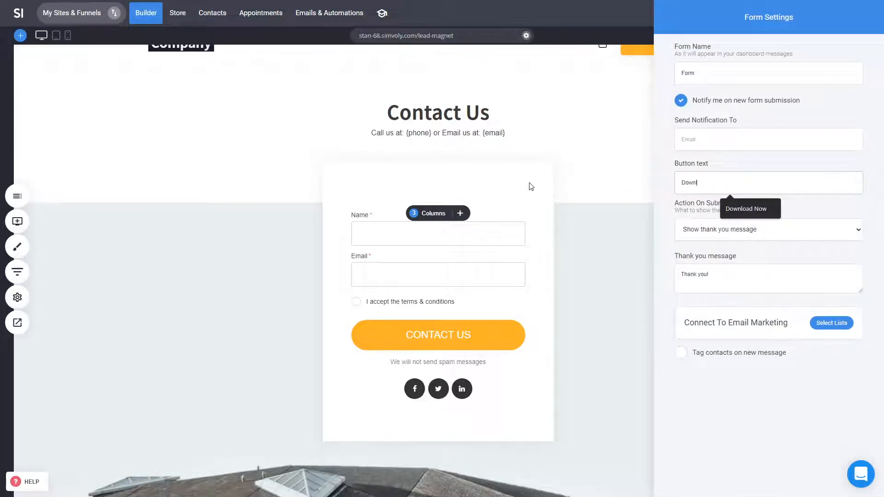
text(l)
key(Down)
key(Return)
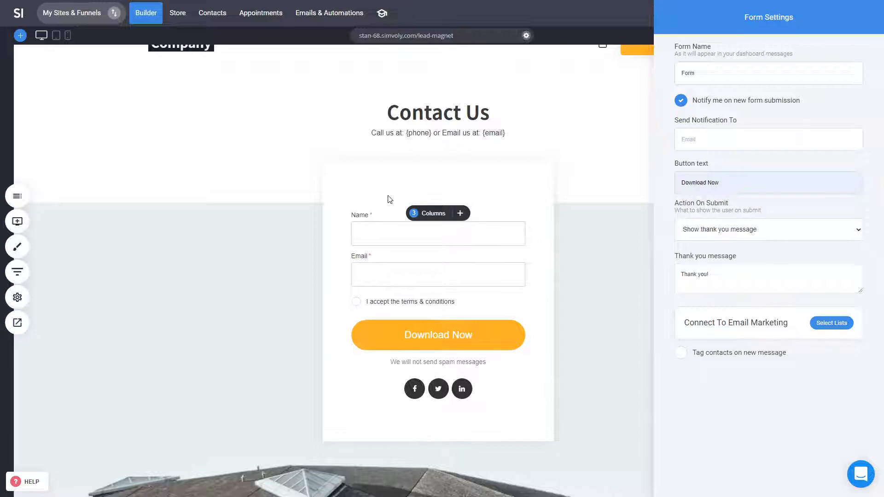
Create a new subscriber list 'LM - File' and connect the form to it.
click(822, 324)
click(404, 127)
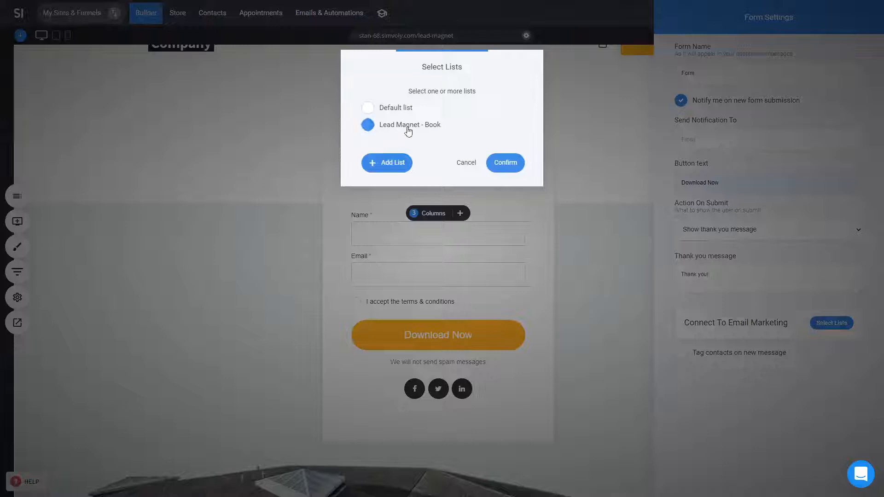
click(394, 160)
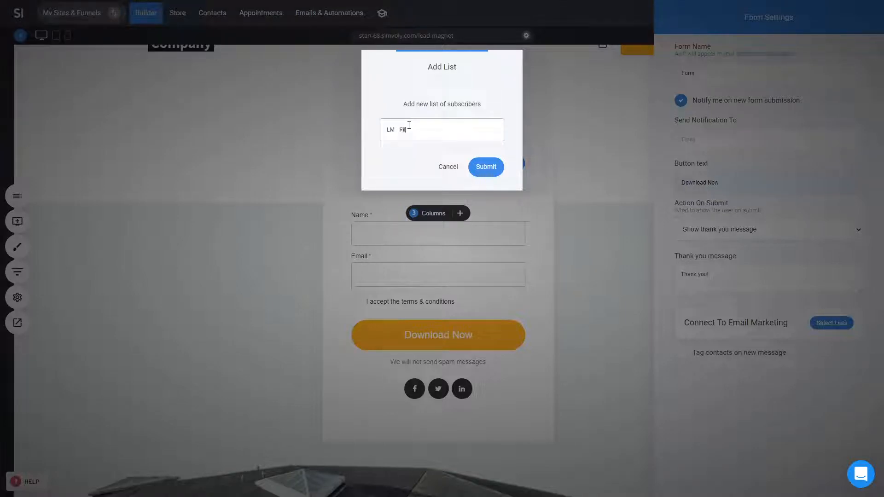
text(LM - File)
click(479, 167)
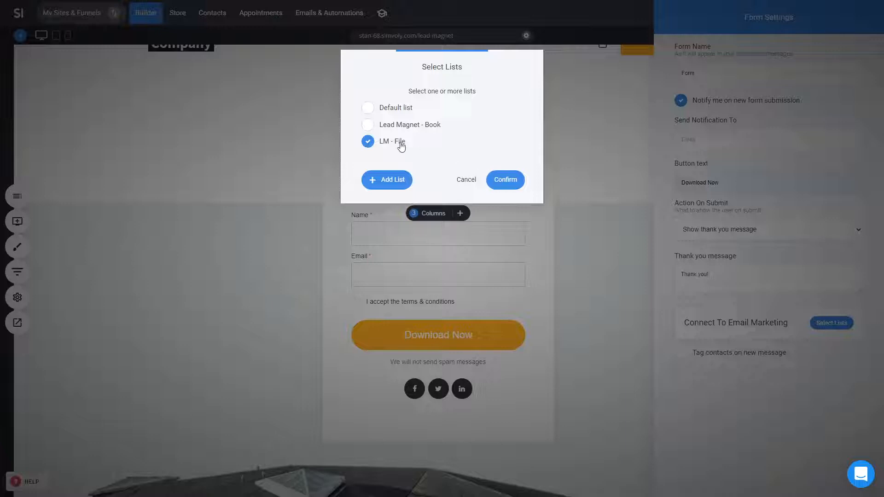
click(505, 180)
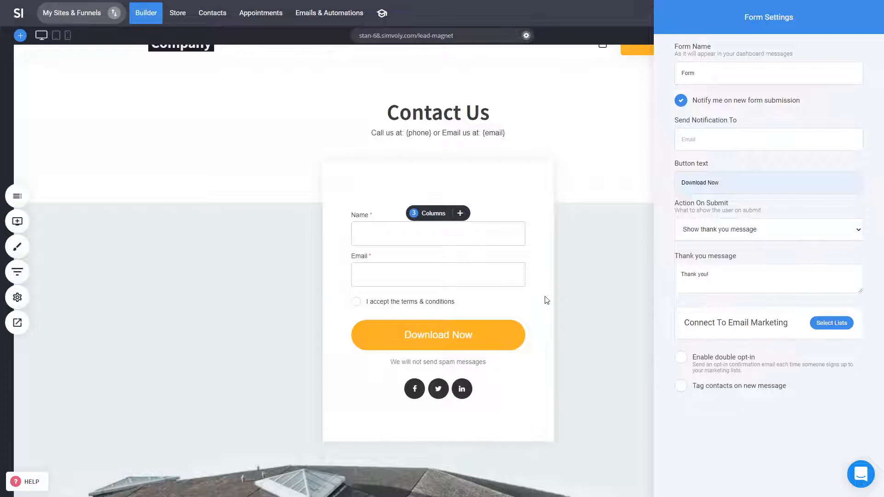
Leave double opt-in off, close the form settings, and save the page.
click(755, 372)
click(753, 370)
click(493, 274)
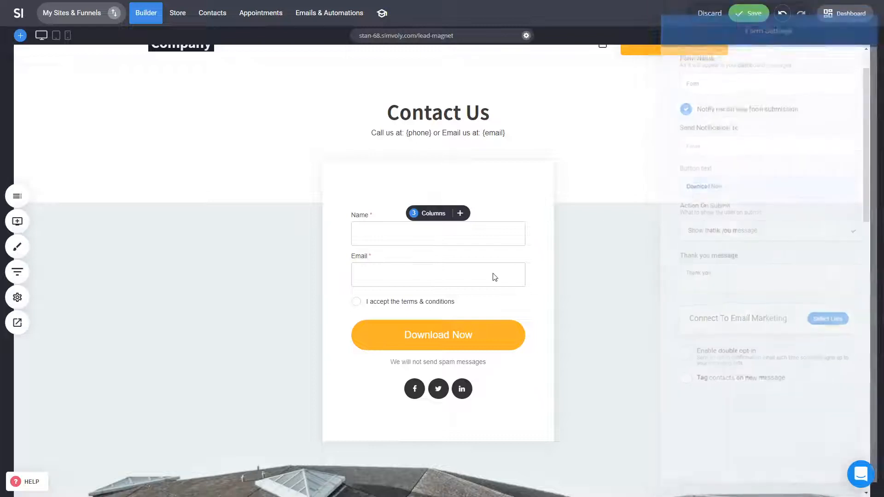
click(743, 13)
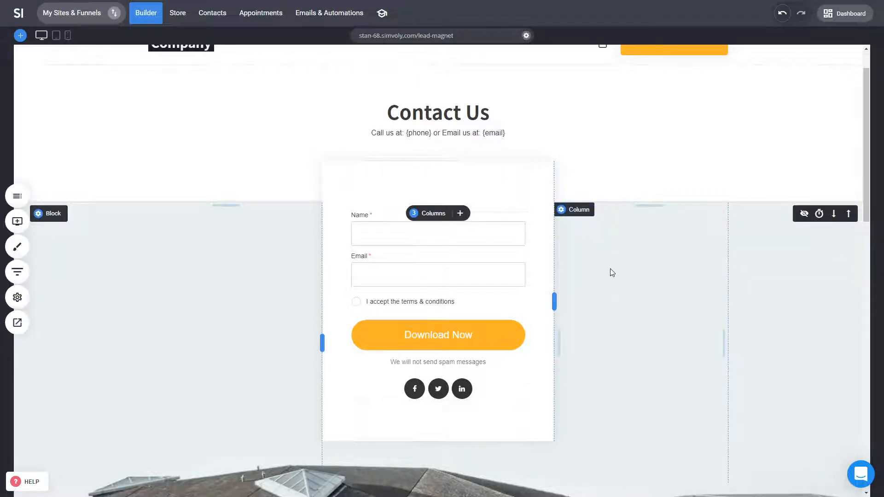
scroll(684, 329, up, 1)
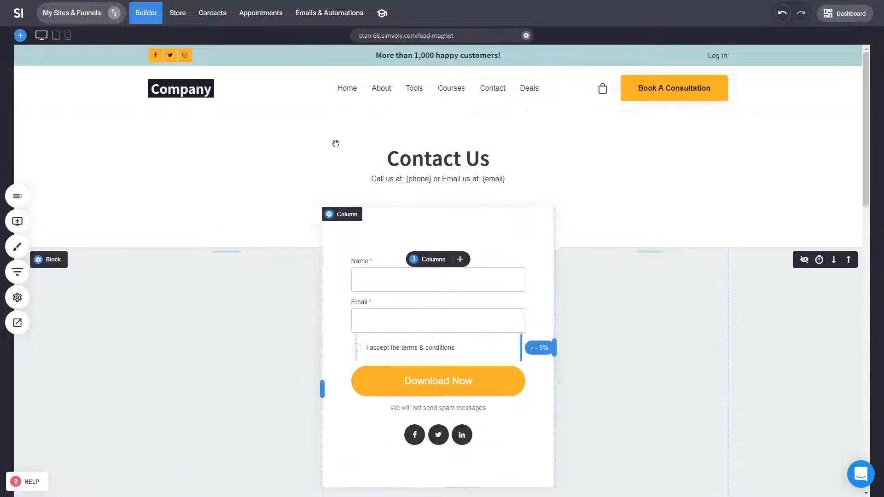
Create a new automation named 'LM - File'.
click(329, 23)
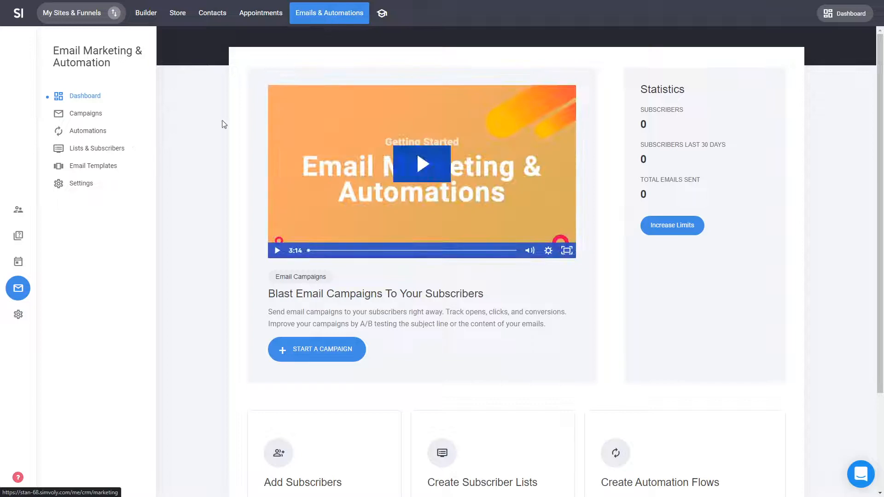
click(89, 137)
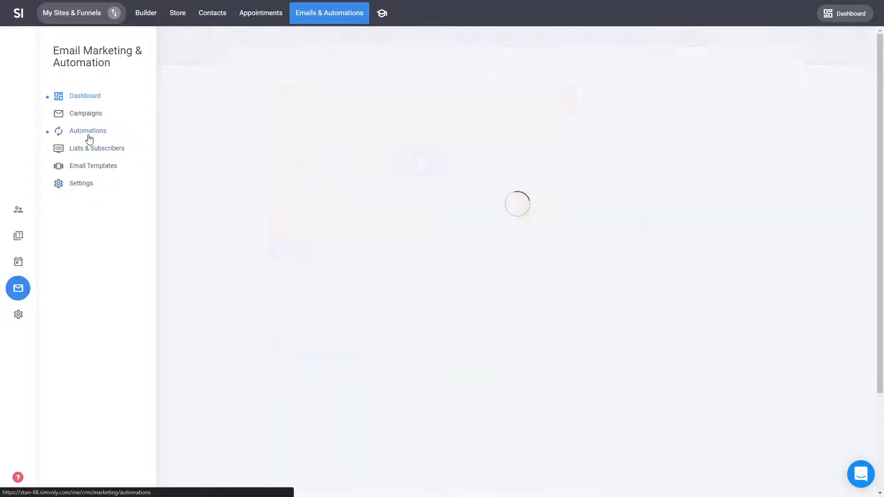
click(362, 252)
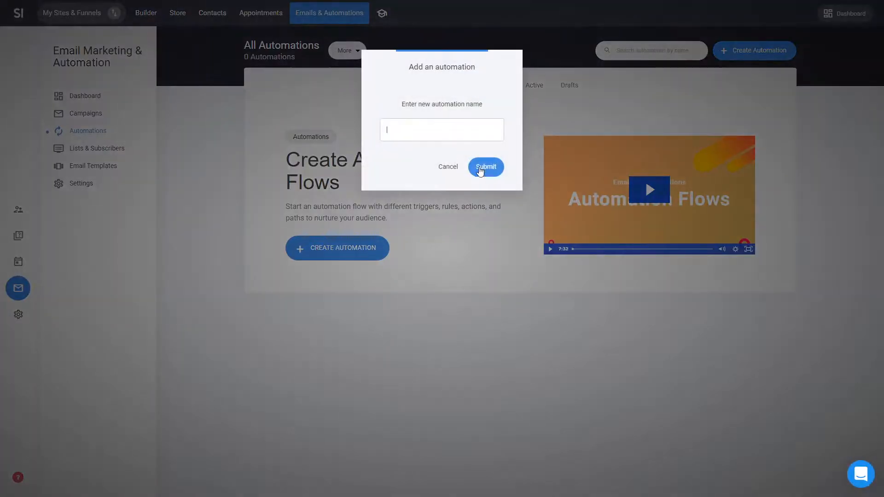
text(LM - File)
click(482, 166)
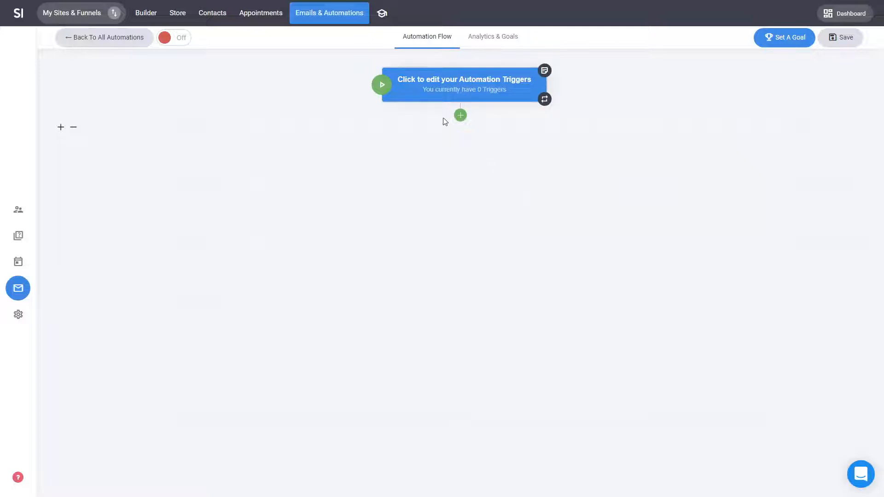
Add an 'Added to a list' trigger using the LM - File list.
click(462, 92)
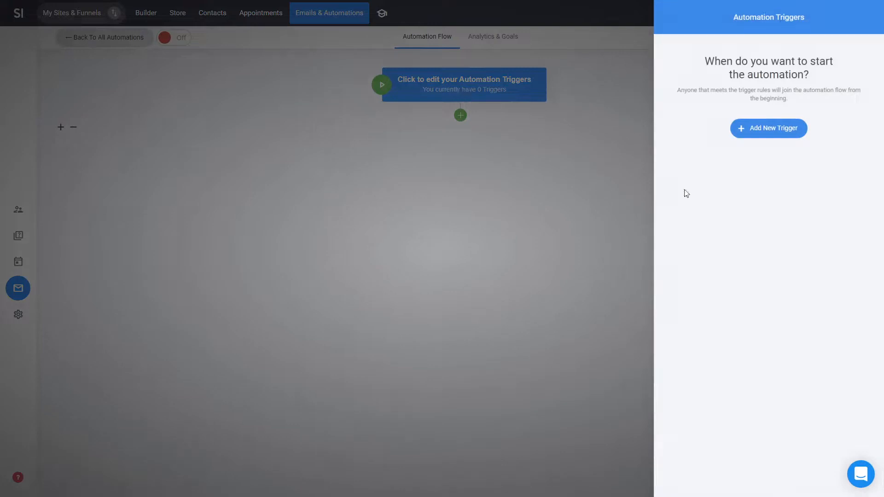
click(788, 139)
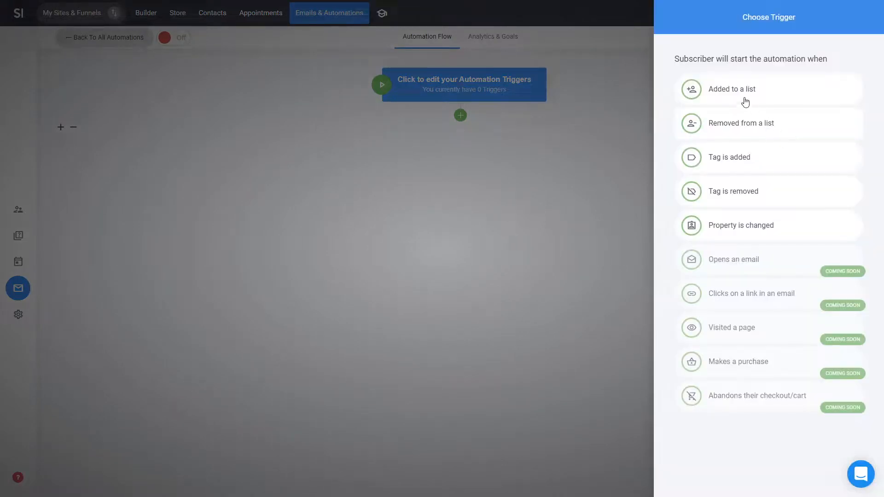
click(724, 98)
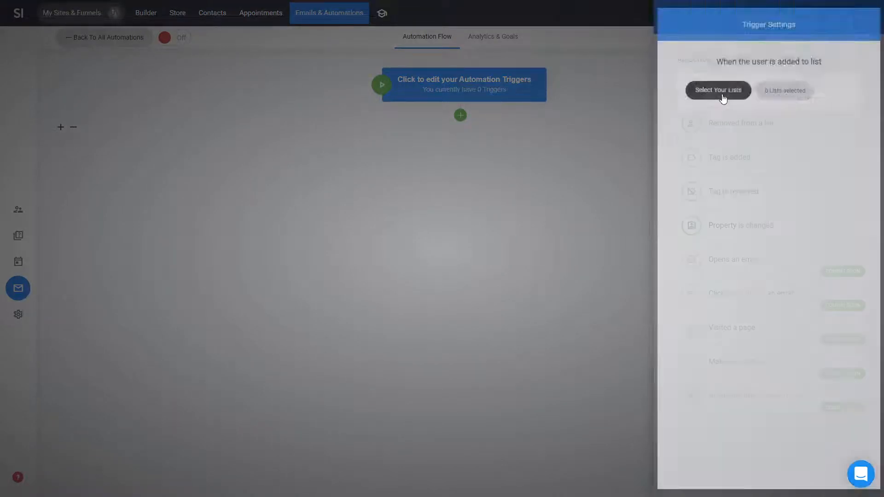
click(712, 92)
click(414, 127)
click(393, 142)
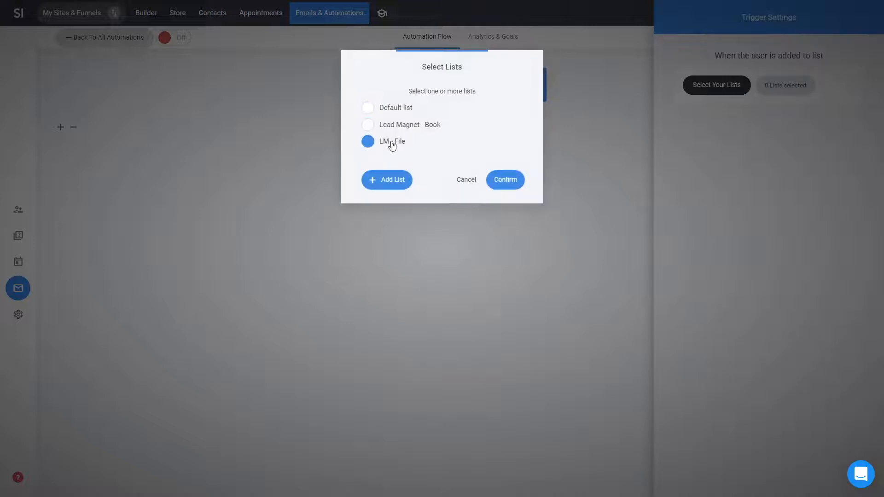
click(506, 180)
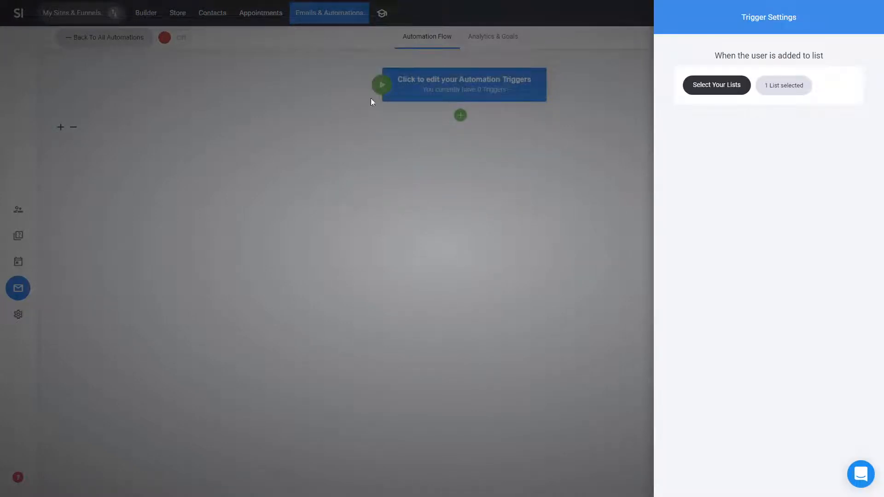
click(557, 157)
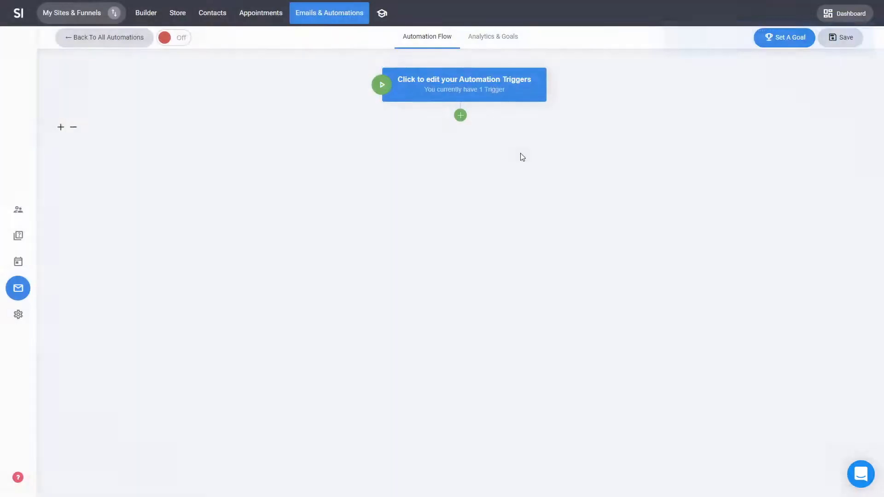
Add a Send Email step after the trigger and start building its email.
click(460, 116)
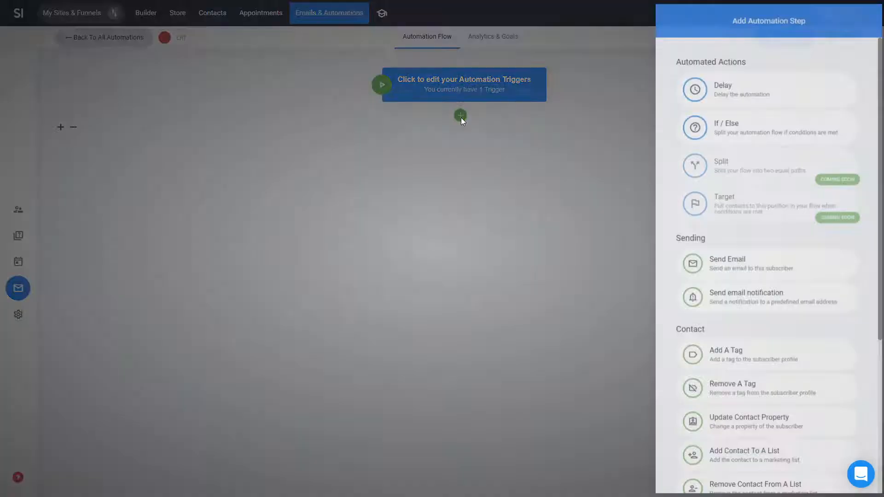
click(787, 276)
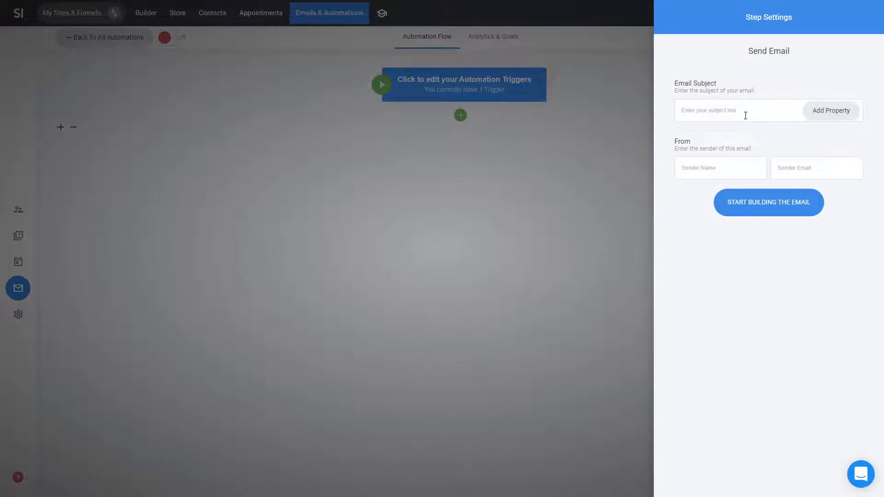
click(772, 210)
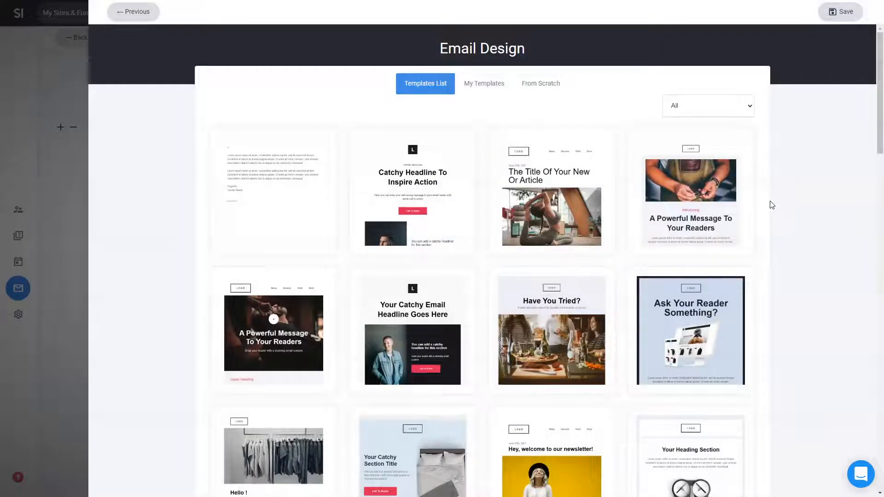
Start the email from the Notification template 'Verify Your Email' and delete its logo block.
click(498, 87)
click(429, 86)
click(717, 112)
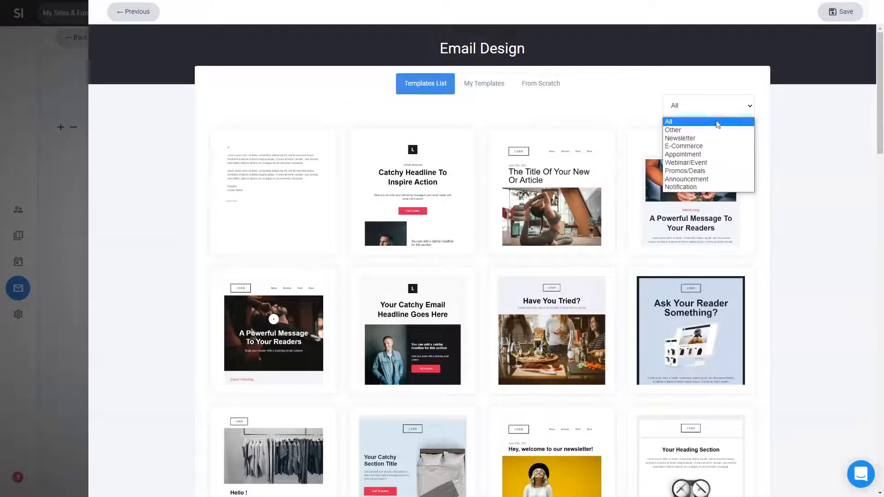
click(696, 188)
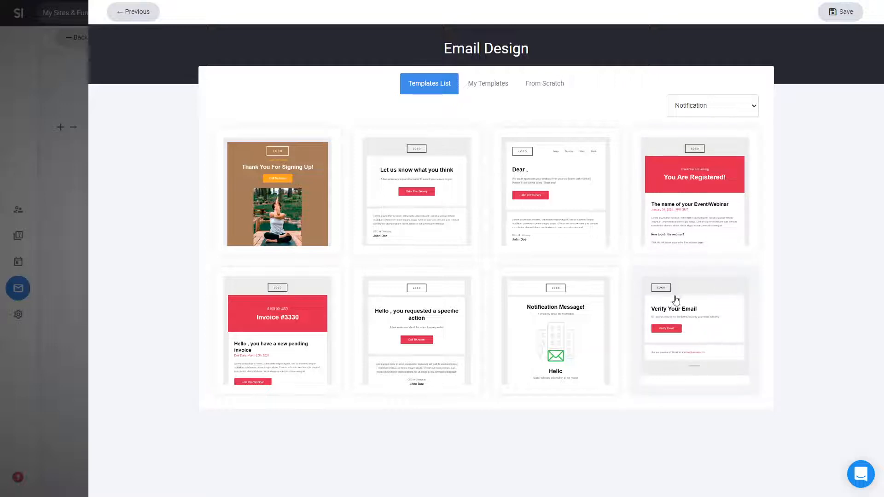
click(695, 332)
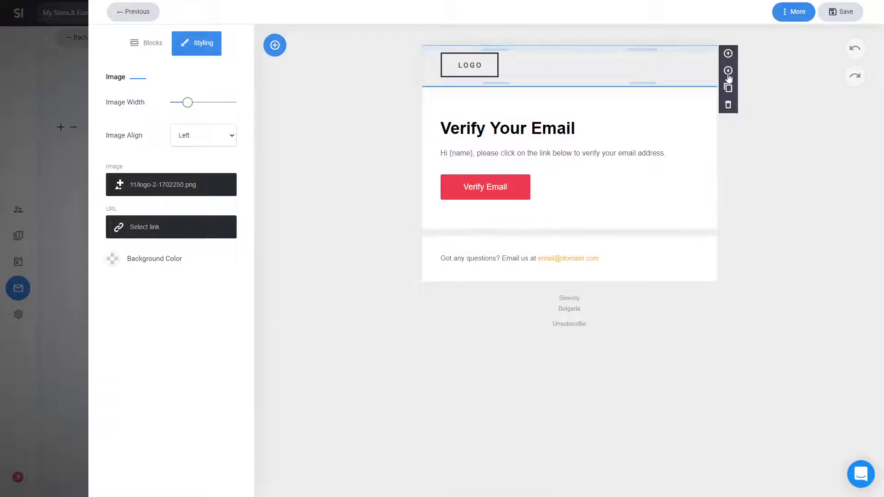
click(728, 104)
triple_click(540, 92)
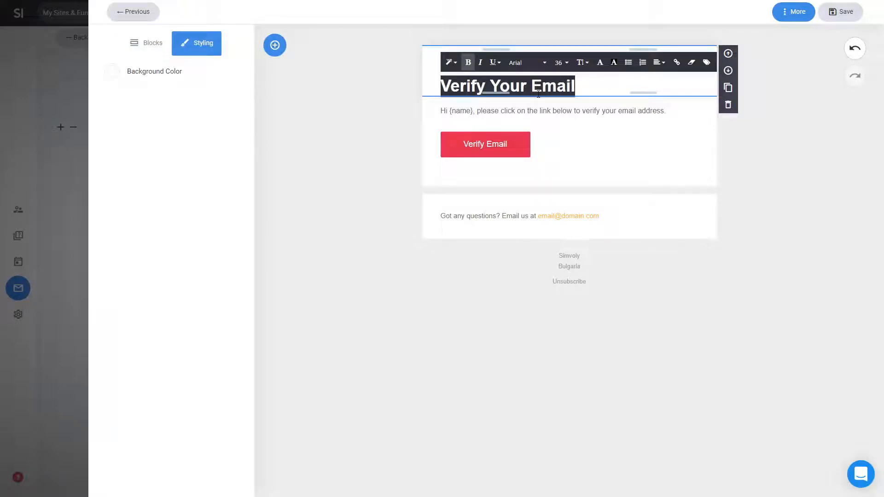
Retitle the heading 'Download the book!', delete the verification paragraph, and add space above the button.
text(Download the boo)
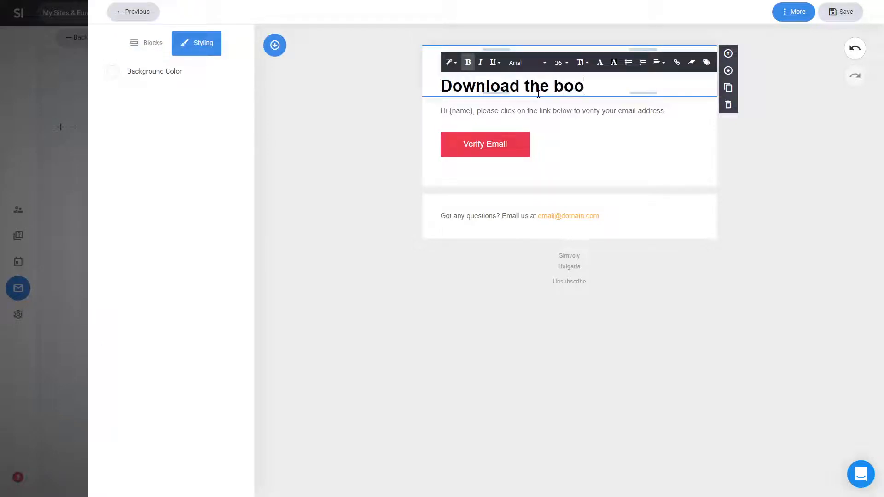
text(k!)
click(780, 188)
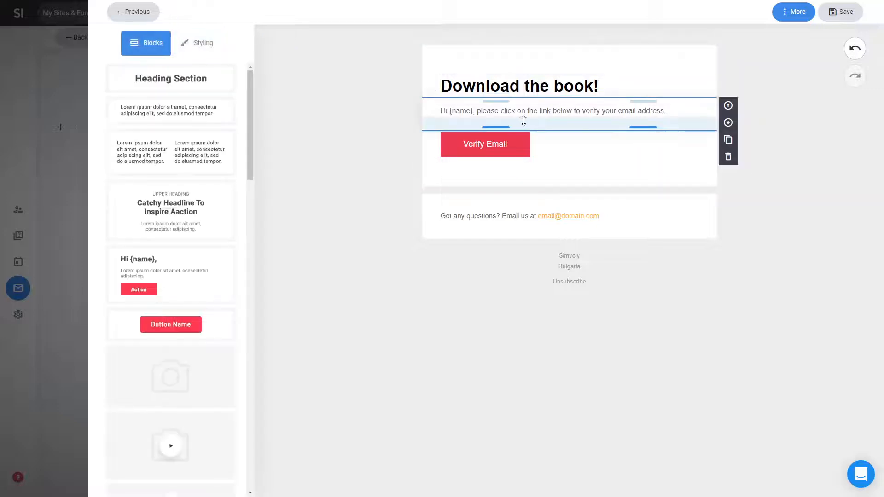
click(728, 157)
drag(643, 101, 654, 116)
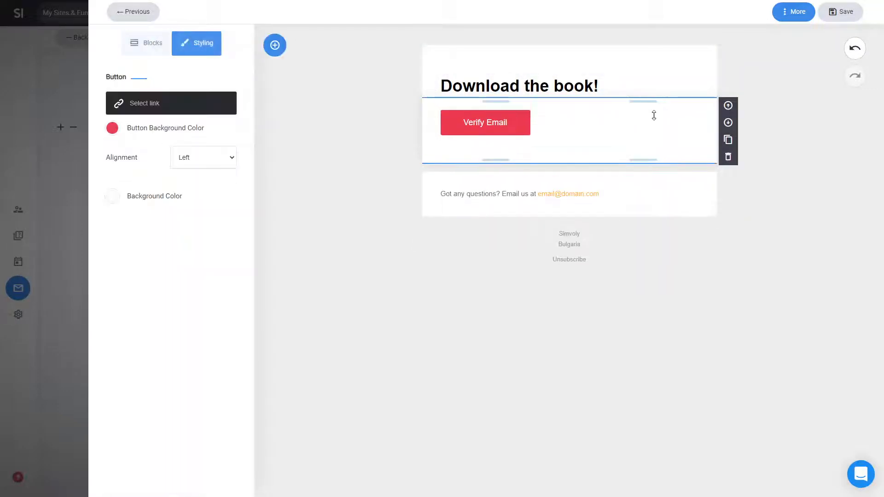
Review the footer's brand details settings, then select the 'Got any questions?' block.
click(610, 230)
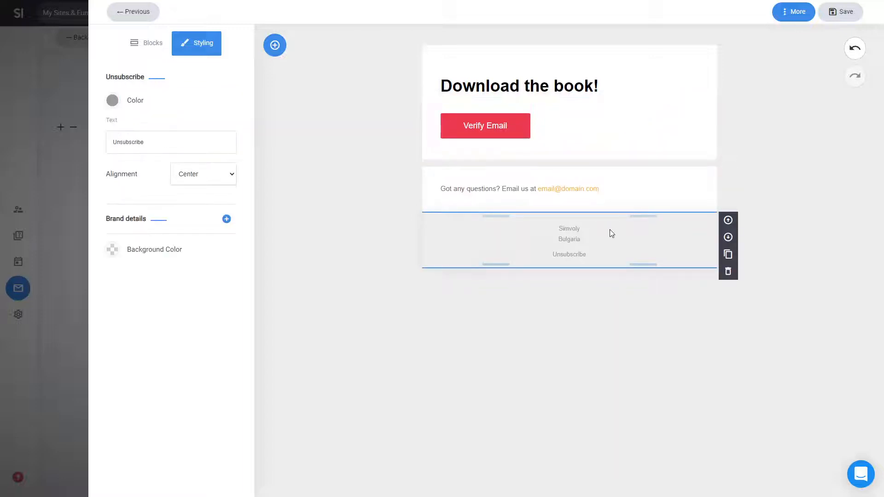
click(223, 225)
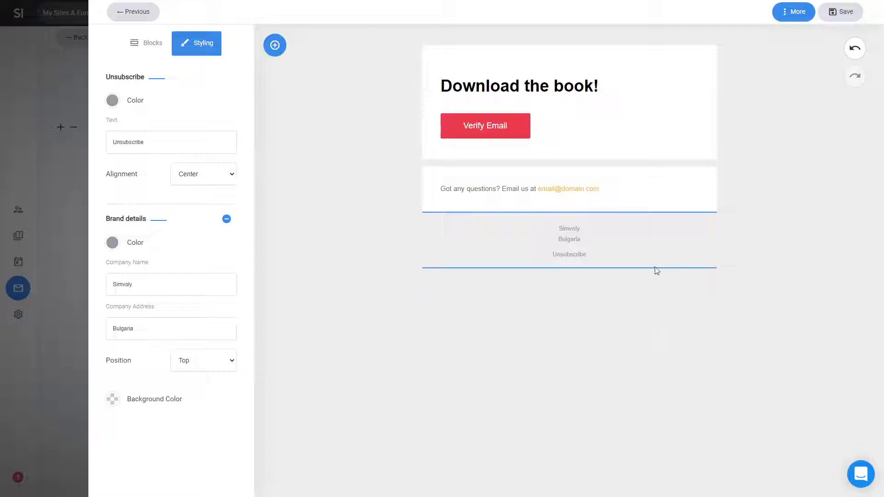
click(679, 191)
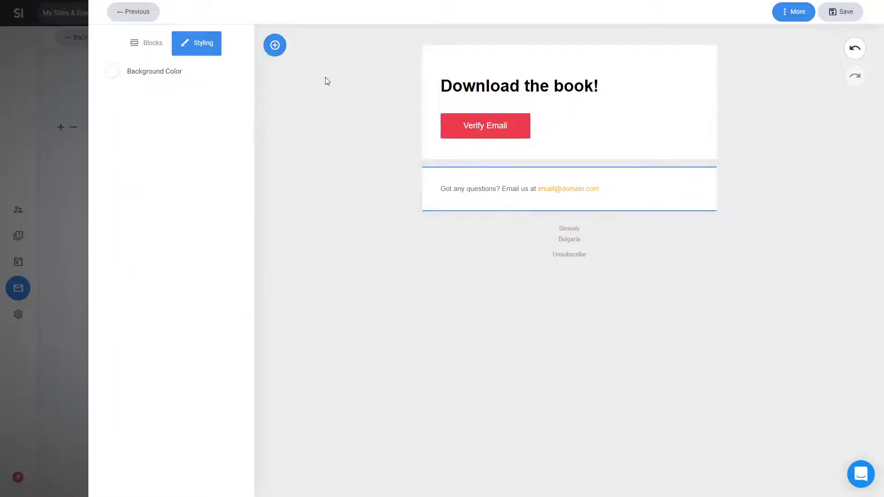
click(159, 48)
scroll(188, 251, down, 6)
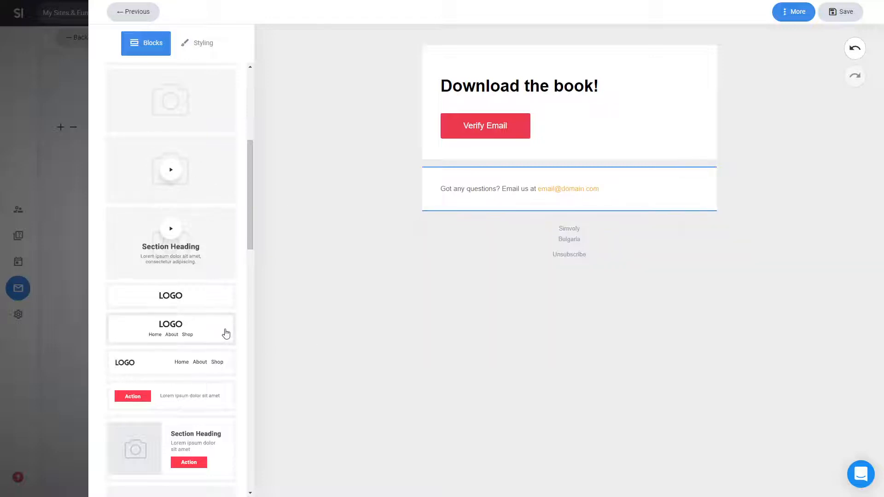
Insert a headline-and-action section above the questions block with the book cover image.
drag(193, 452, 523, 158)
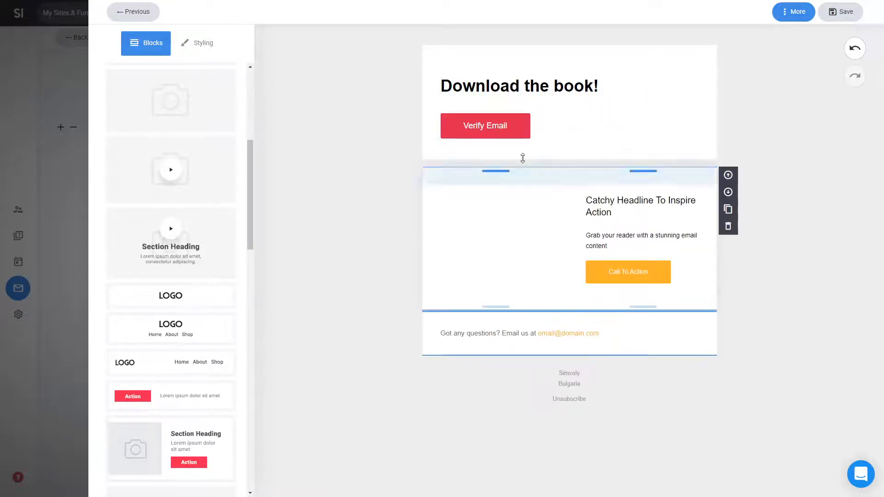
click(535, 234)
click(183, 126)
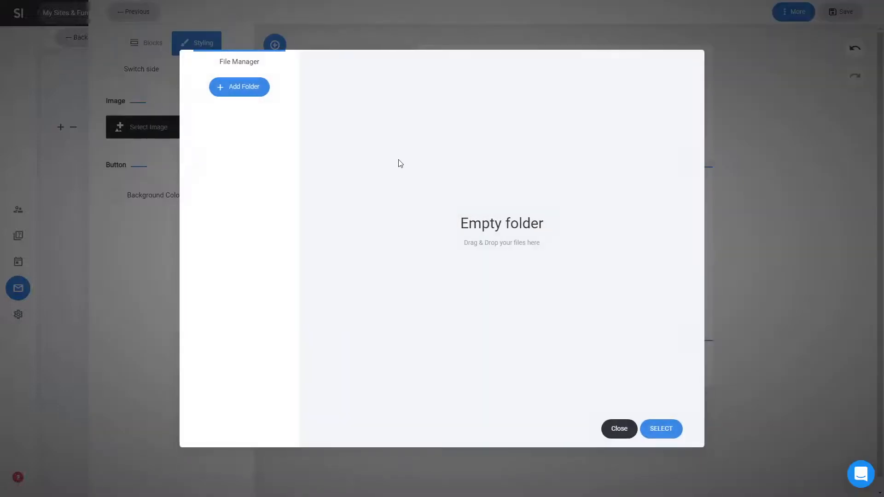
double_click(385, 135)
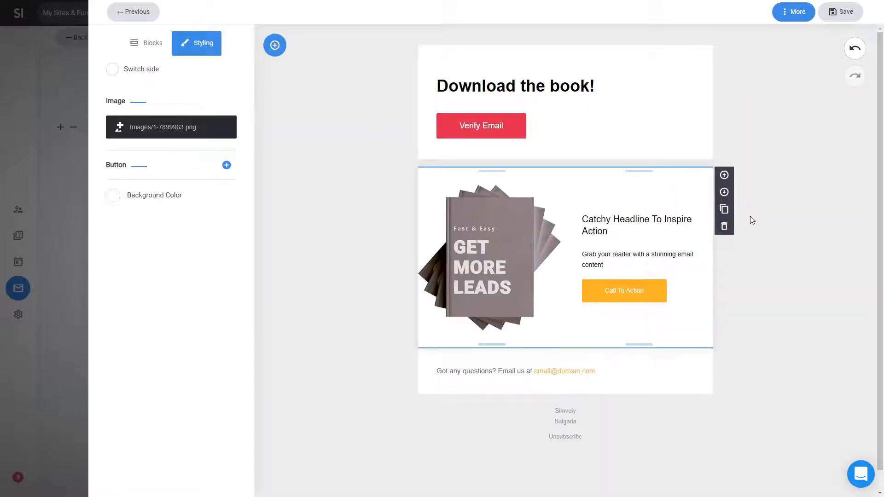
click(772, 237)
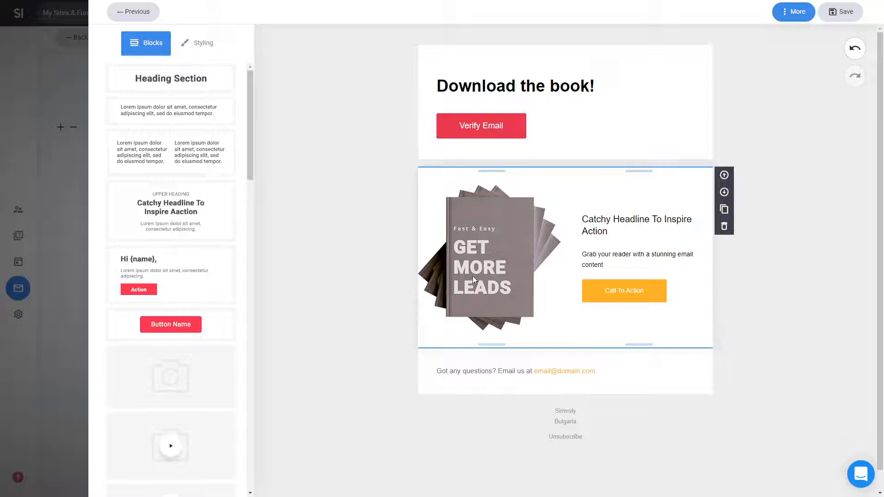
Relabel the Verify Email button 'Download The Book'.
double_click(490, 126)
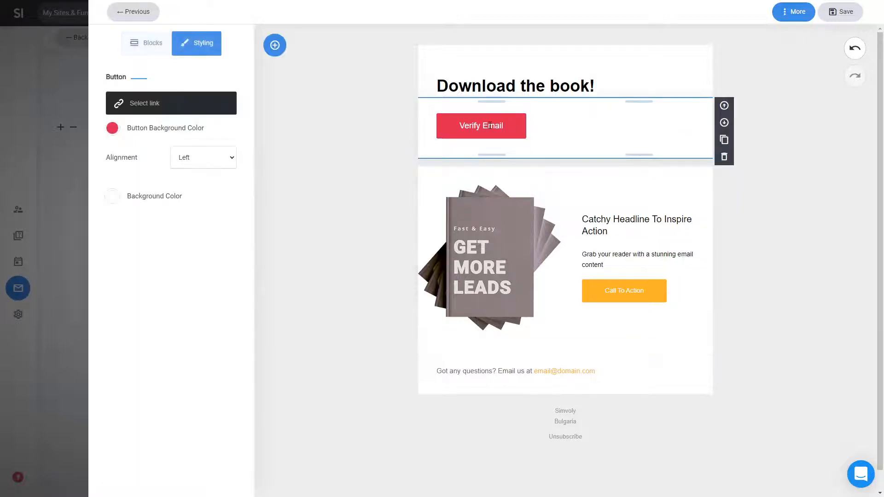
triple_click(489, 126)
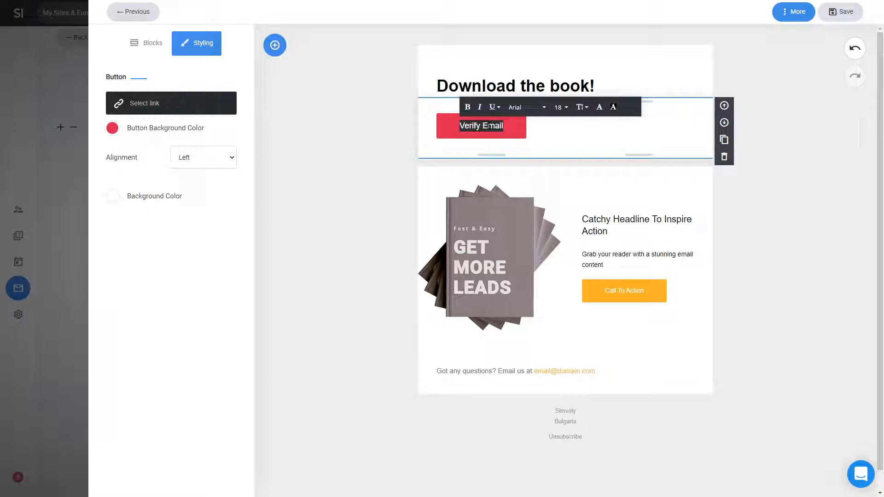
text(Download The BOok)
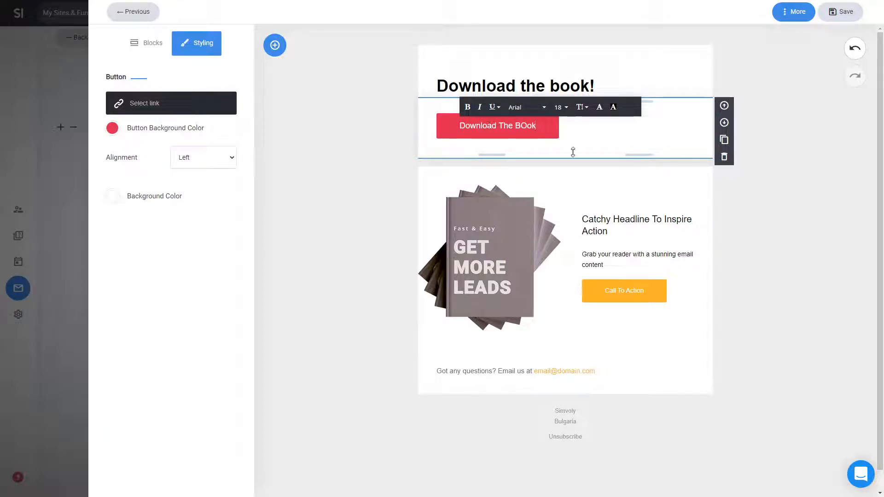
text(o)
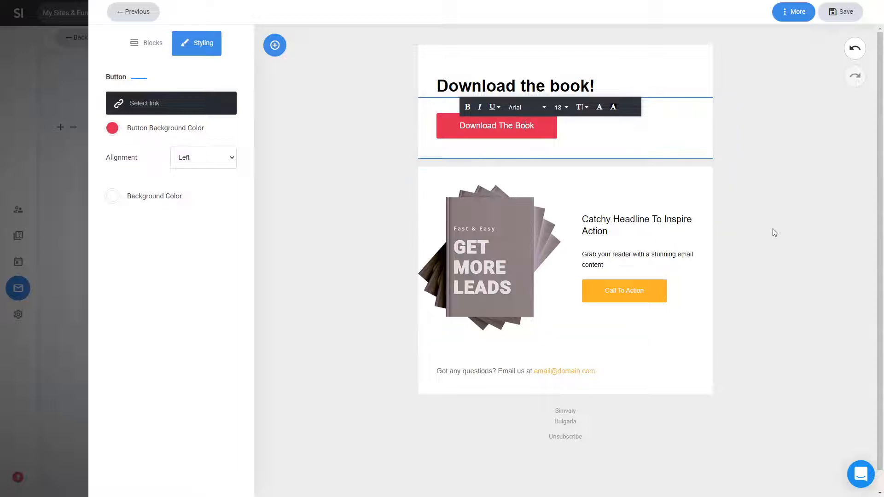
click(774, 232)
click(568, 139)
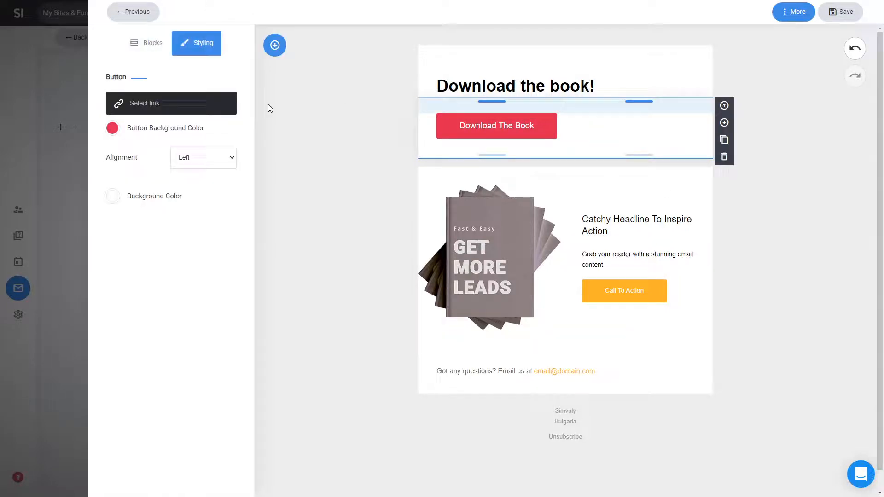
Set the Download The Book button's link to the file Images/1.png, then save the email.
click(191, 106)
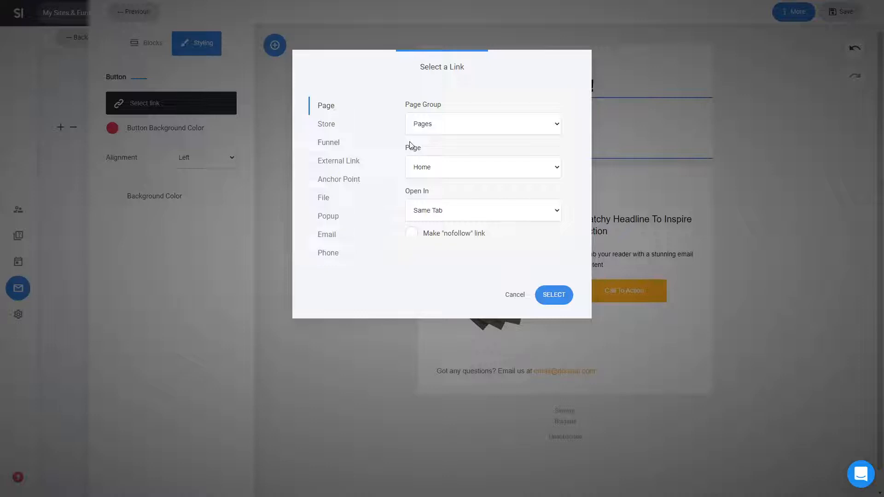
click(350, 203)
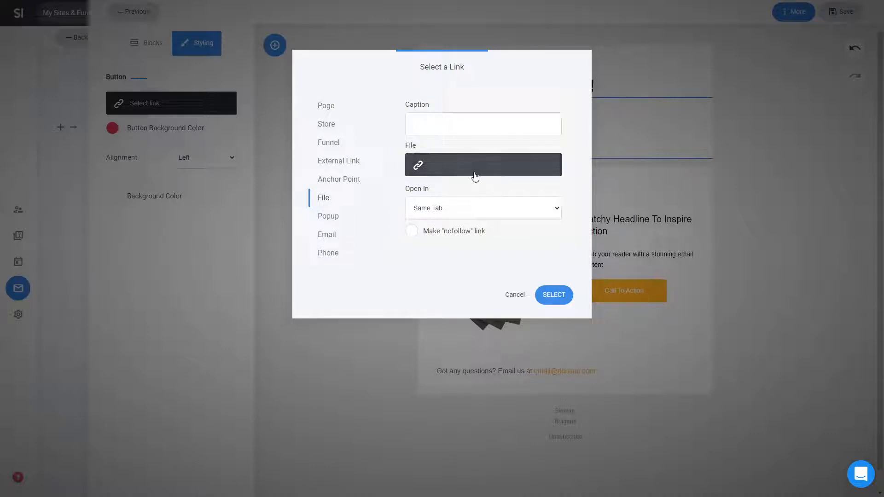
click(471, 173)
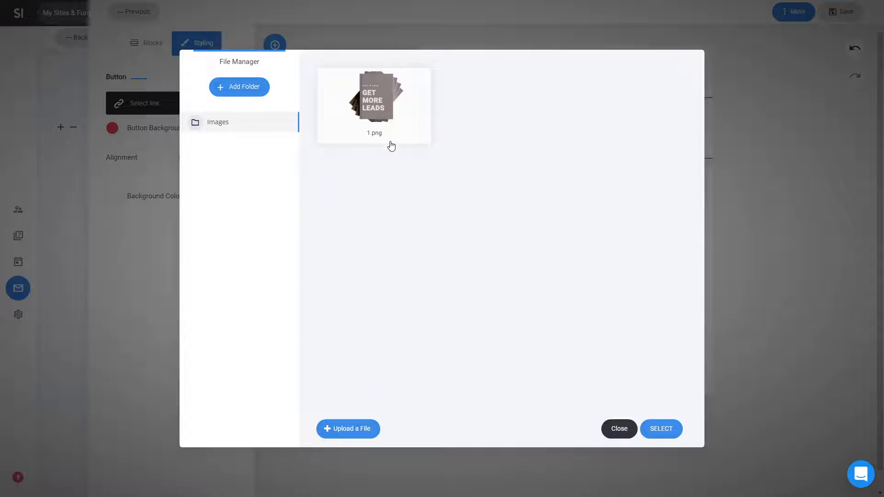
double_click(401, 126)
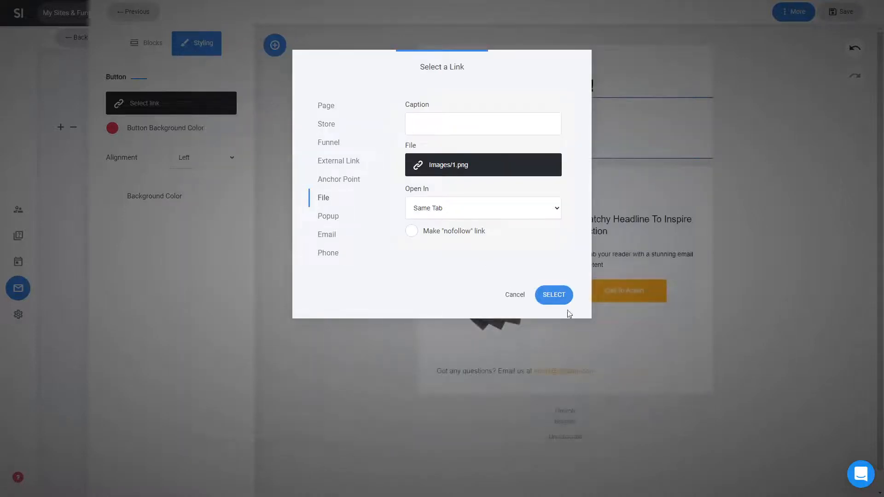
click(560, 299)
click(801, 286)
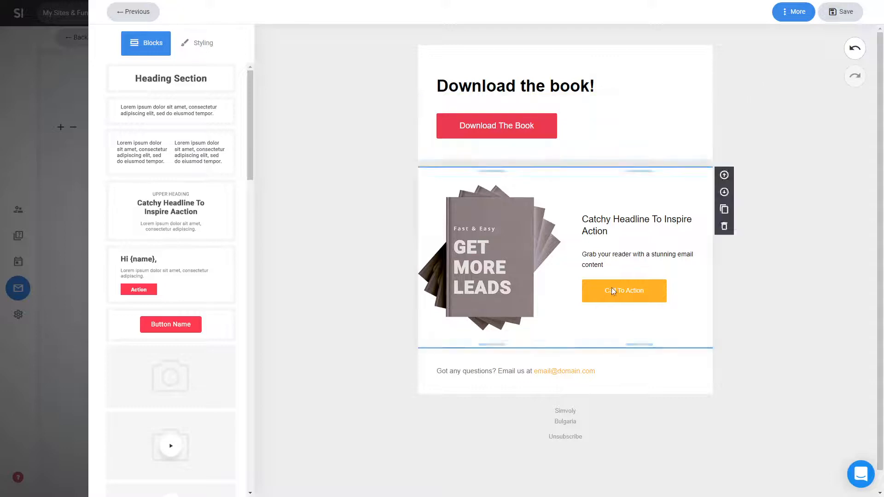
click(834, 17)
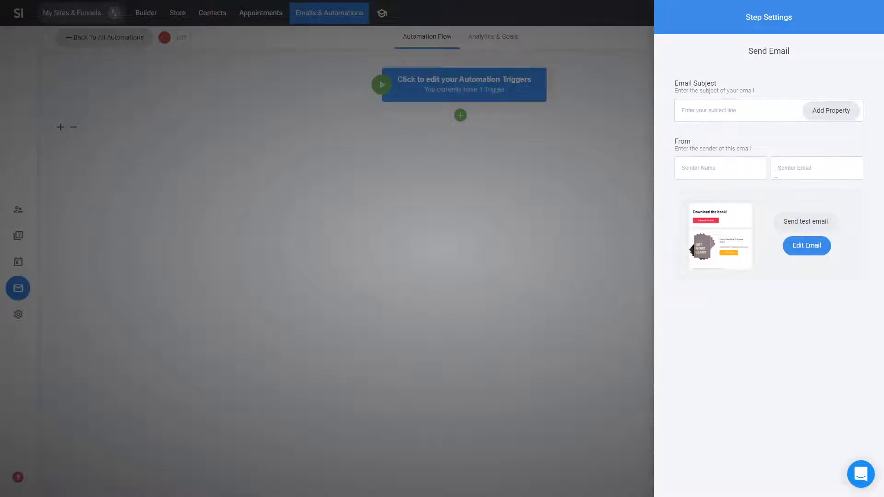
Enter the subject 'Download The File' plus the sender's name and email address.
click(729, 116)
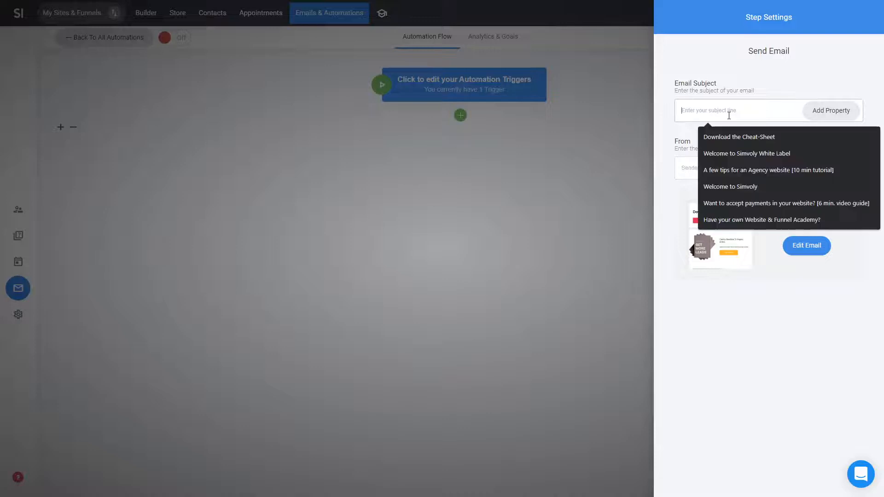
text(Download)
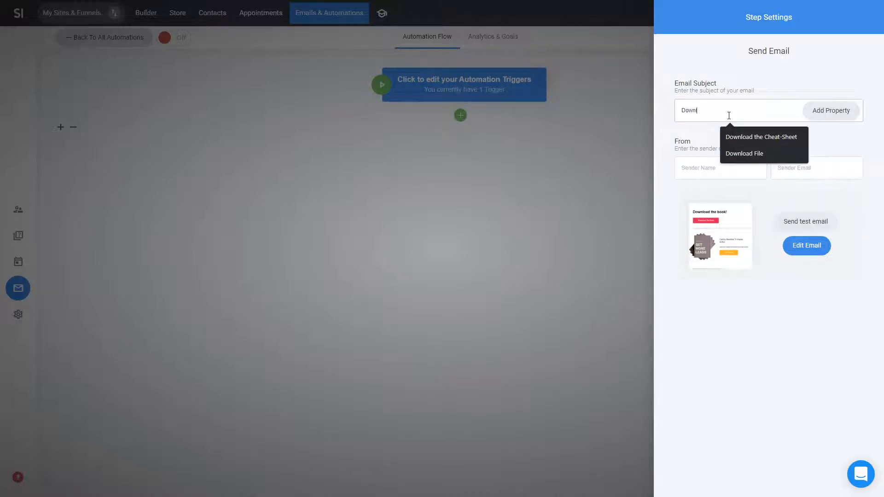
text( The File)
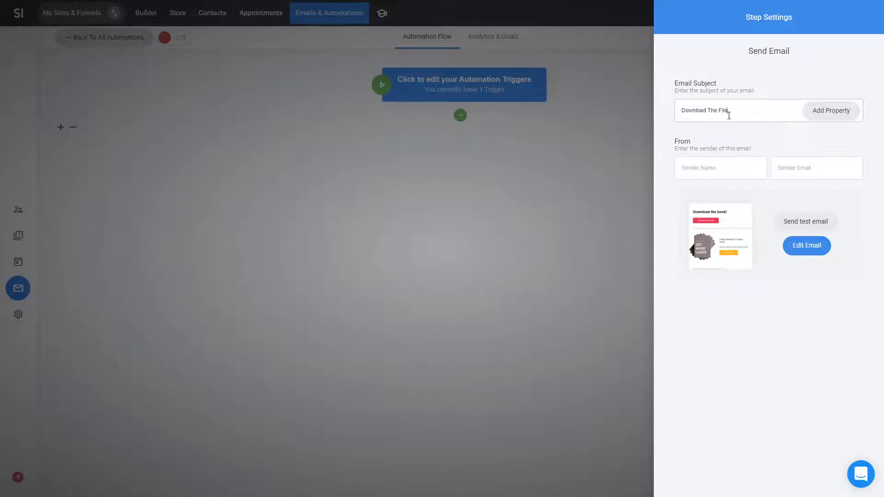
click(718, 165)
key(Tab)
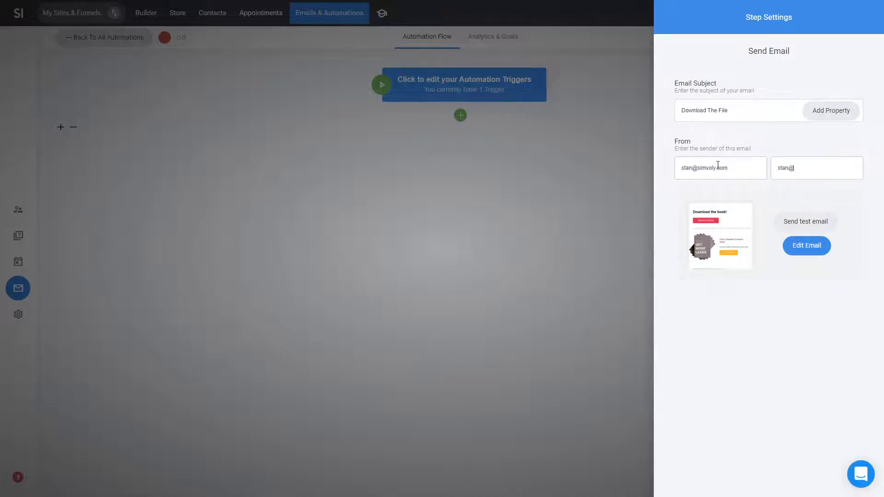
Turn the automation On, confirm, save it, and go back to All Automations.
click(582, 214)
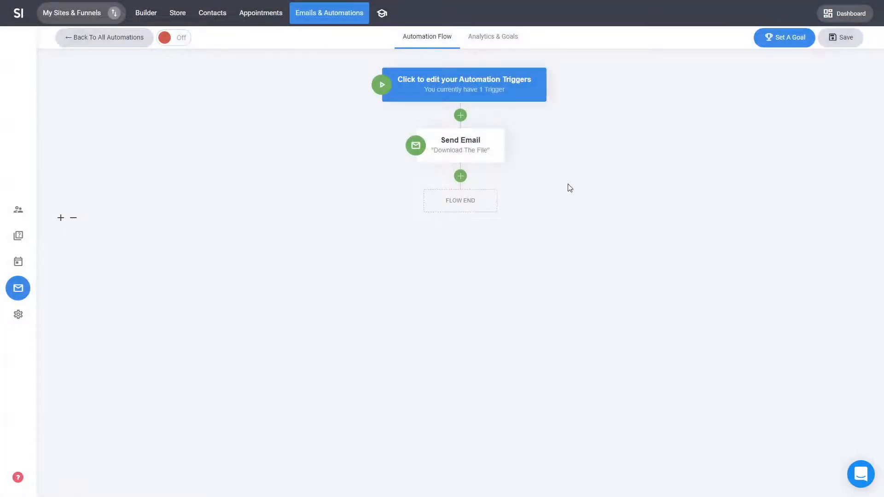
click(178, 43)
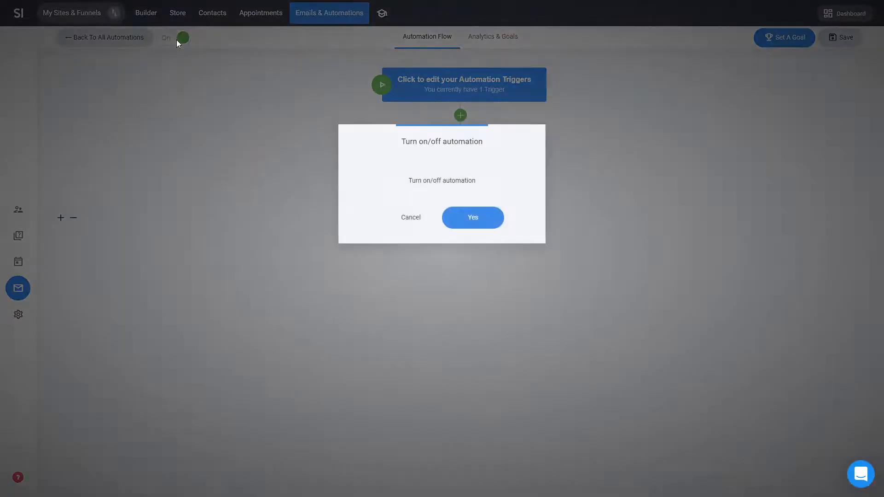
click(478, 225)
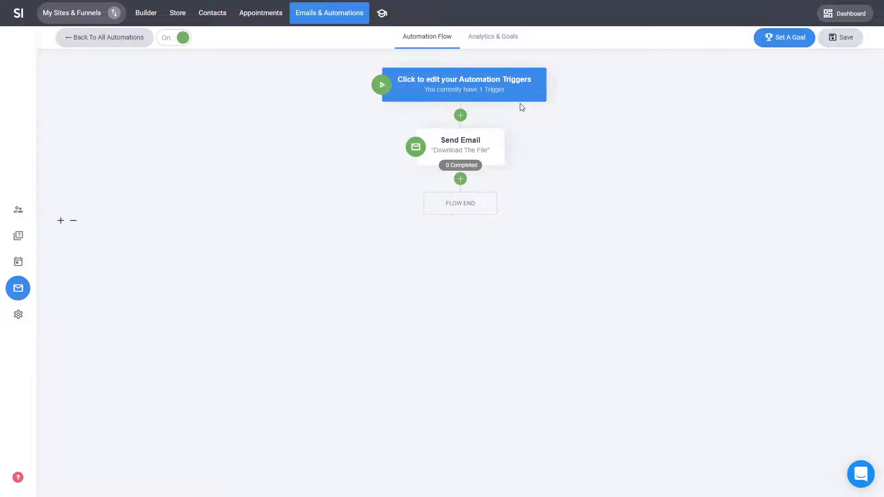
mouse_move(485, 149)
click(459, 120)
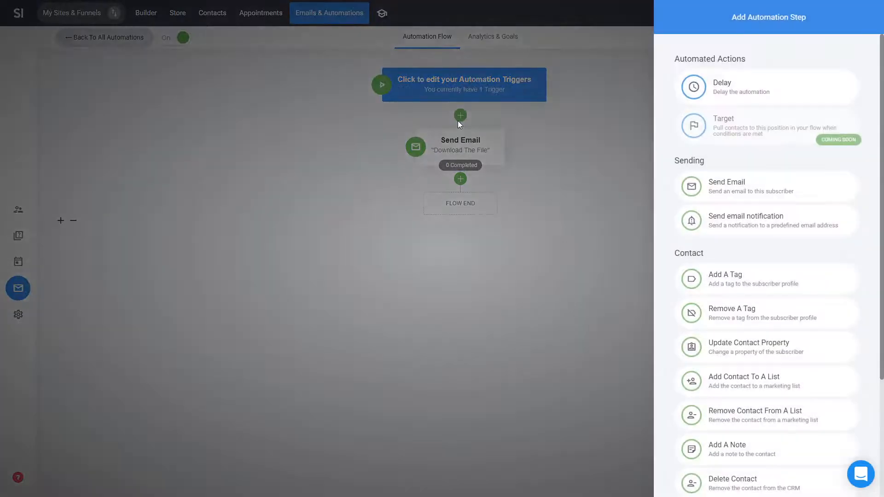
click(537, 179)
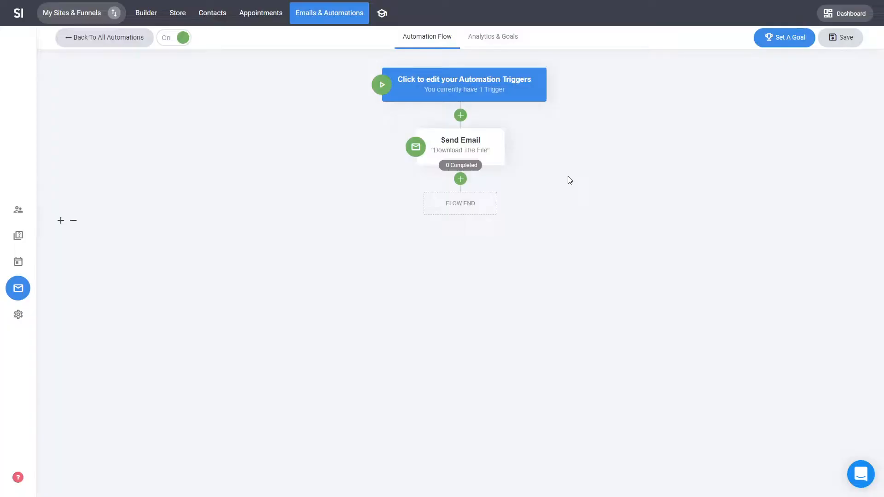
click(838, 42)
click(99, 36)
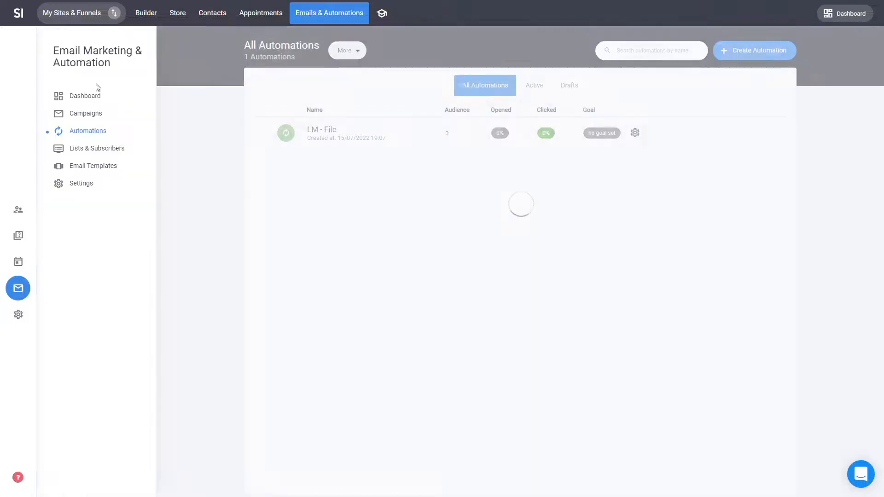
Check the sending domains in email settings without adding one, then open the site Builder.
click(76, 189)
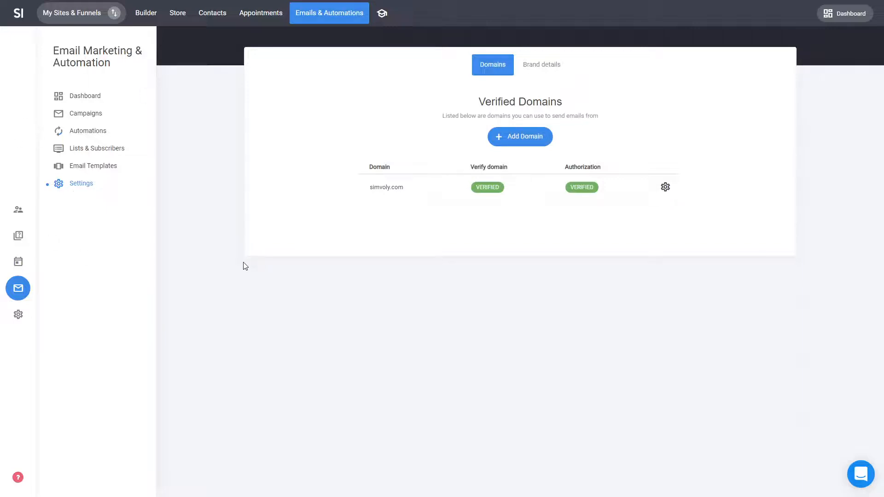
click(509, 138)
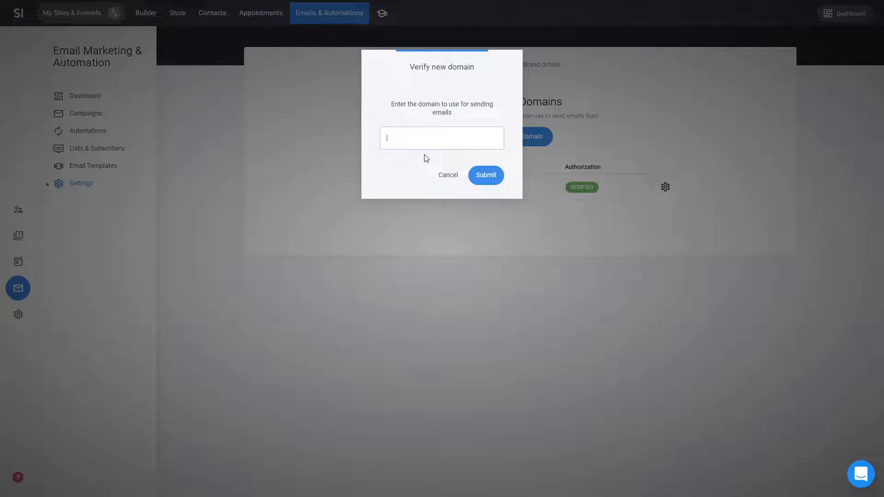
click(454, 179)
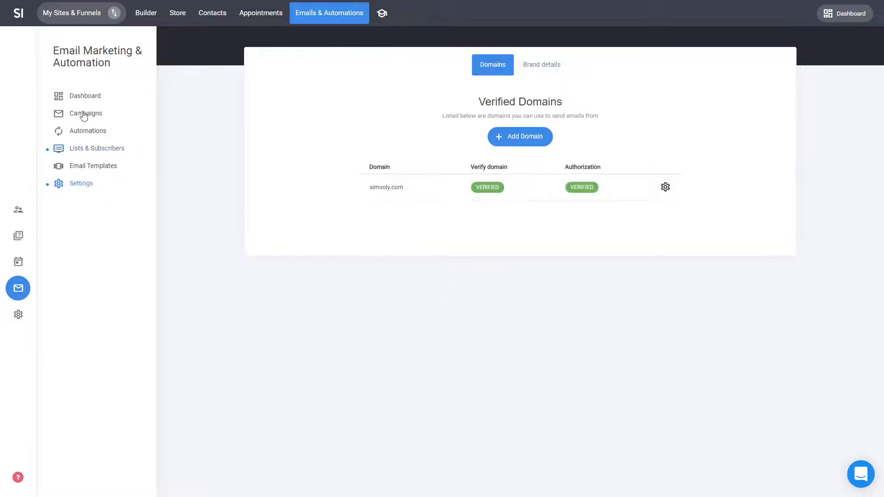
click(94, 131)
click(146, 13)
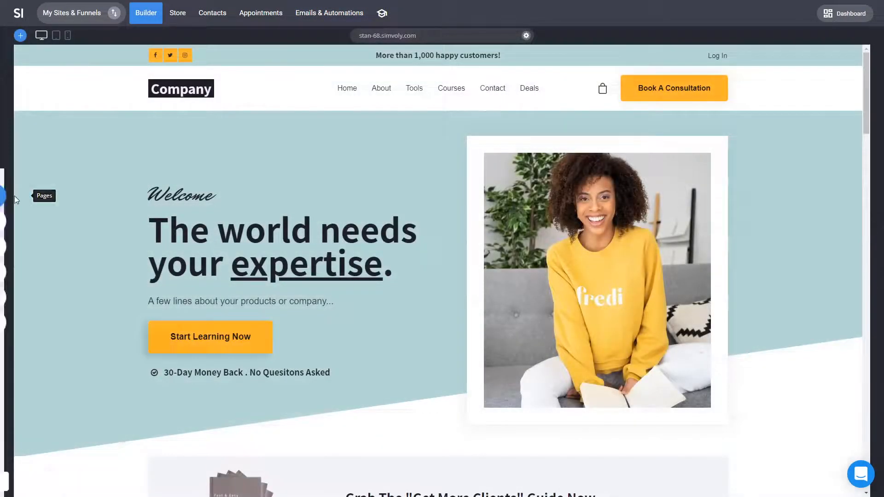
Open the Home page in the editor and select the Get More Clients guide form.
click(17, 196)
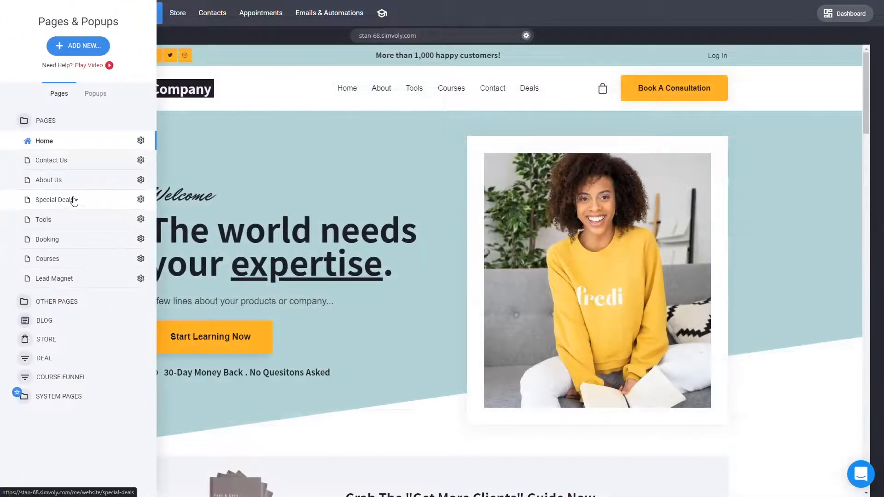
click(66, 279)
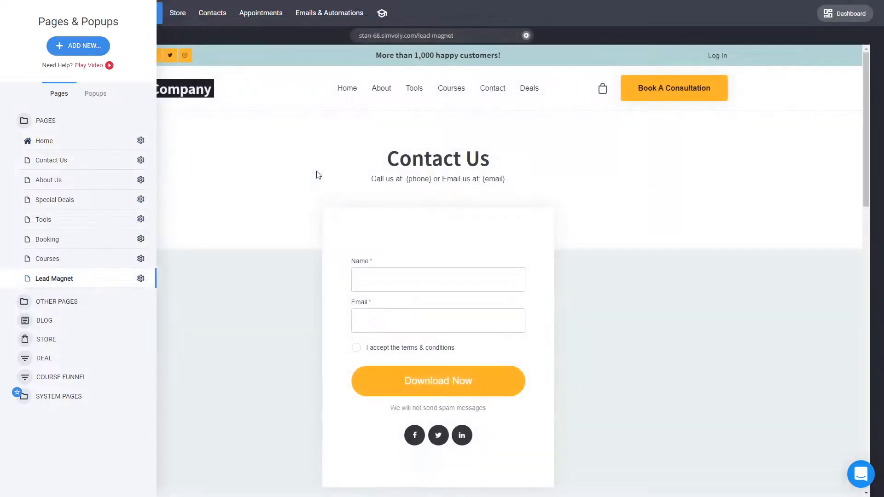
click(105, 145)
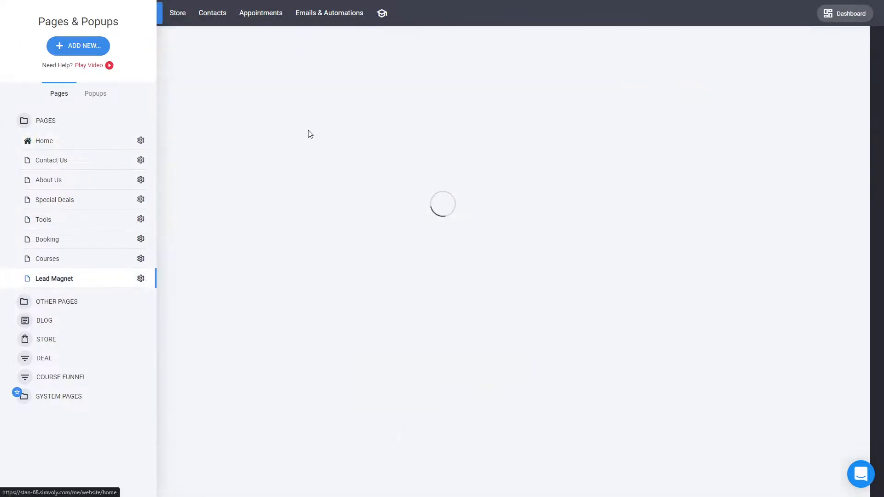
scroll(460, 304, down, 5)
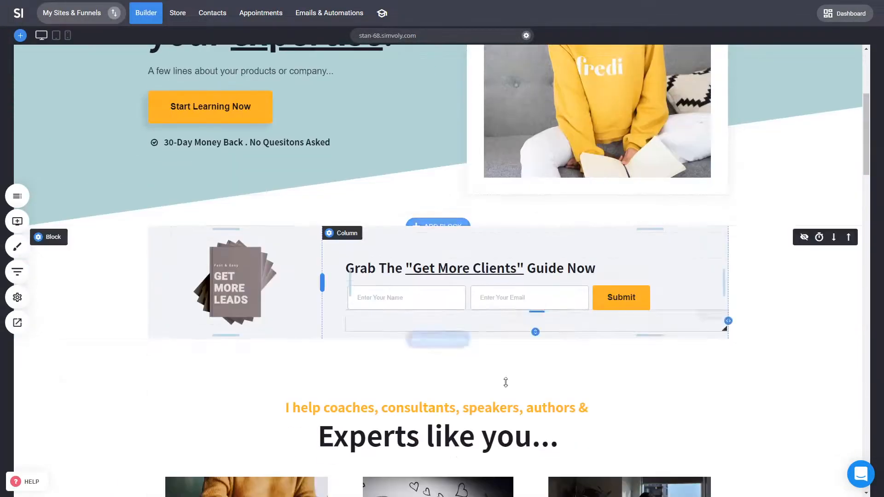
click(487, 304)
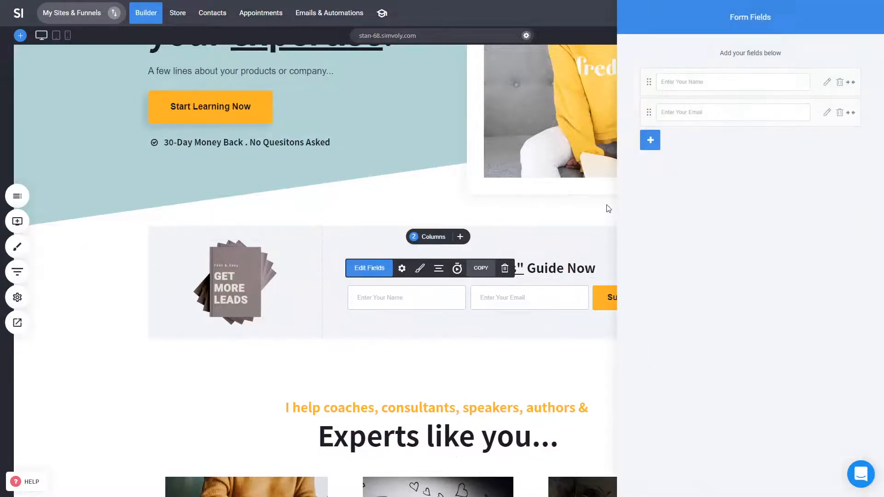
Connect the form to the LM - File email list and save the site.
click(402, 268)
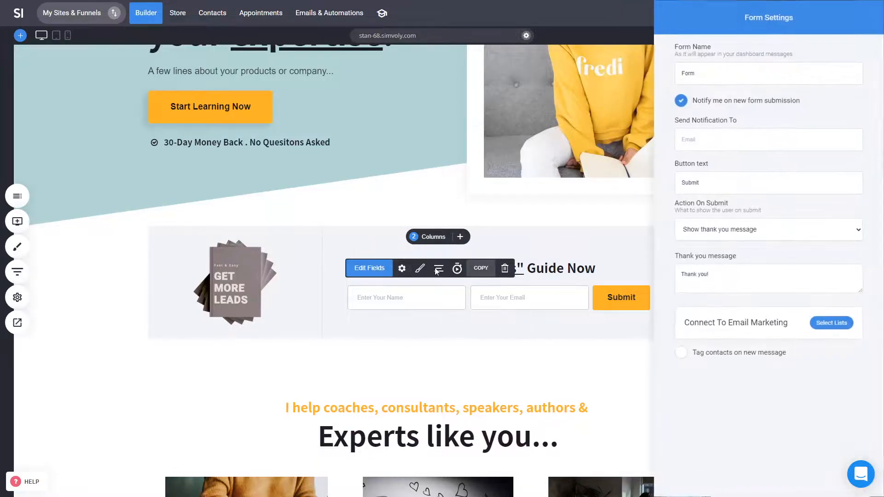
click(832, 322)
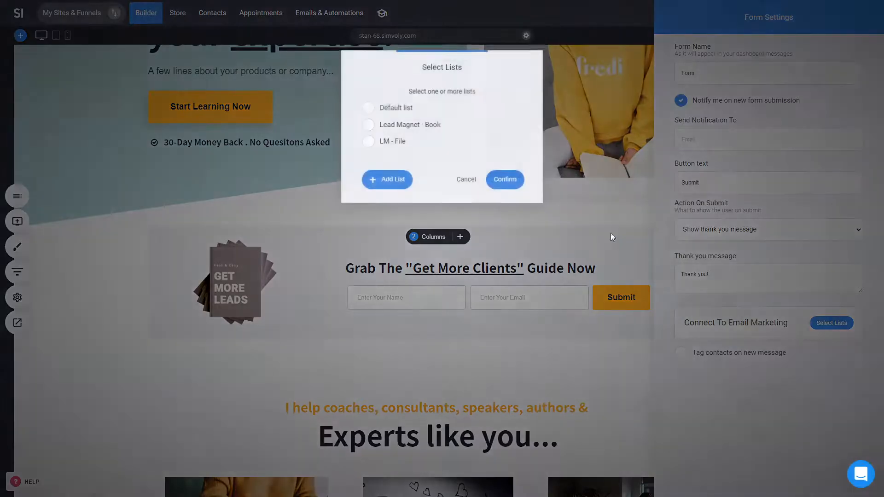
click(395, 146)
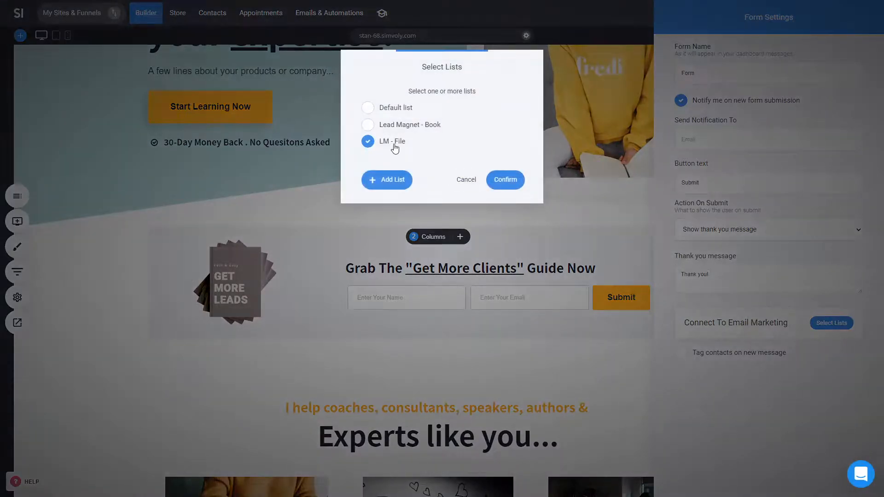
click(515, 185)
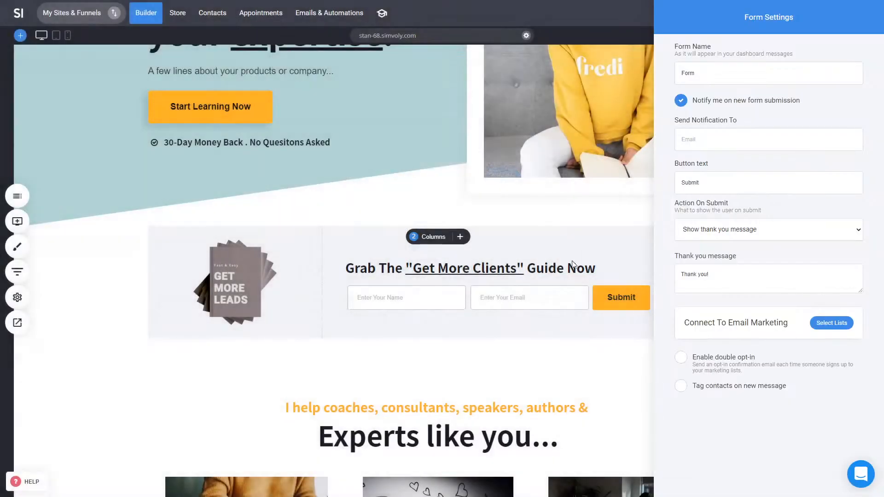
click(560, 306)
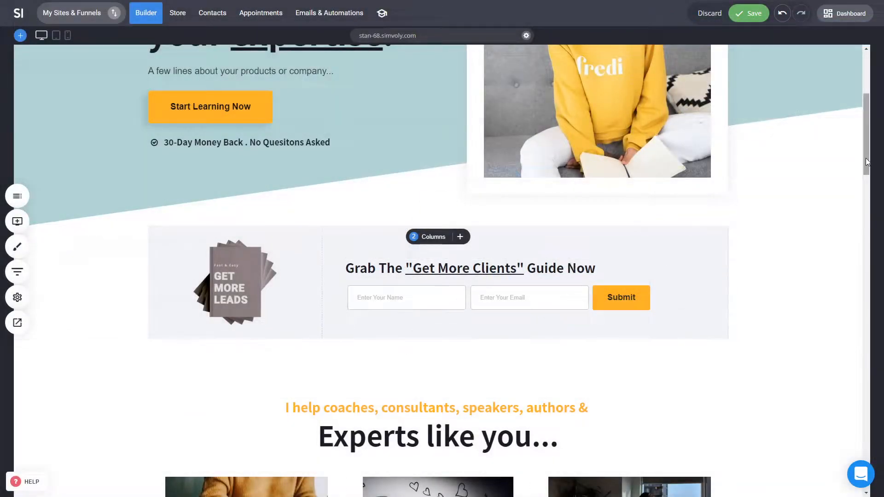
key(ctrl+s)
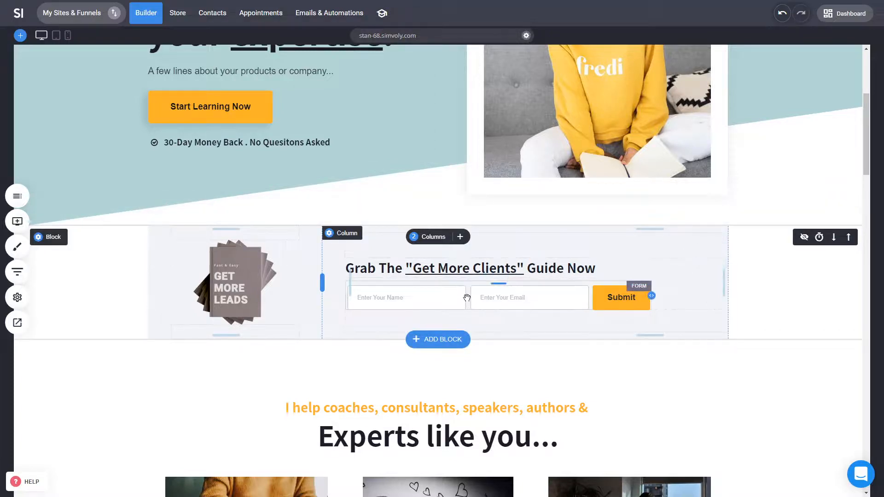
Open the Lead Magnet page and launch its website preview.
click(17, 196)
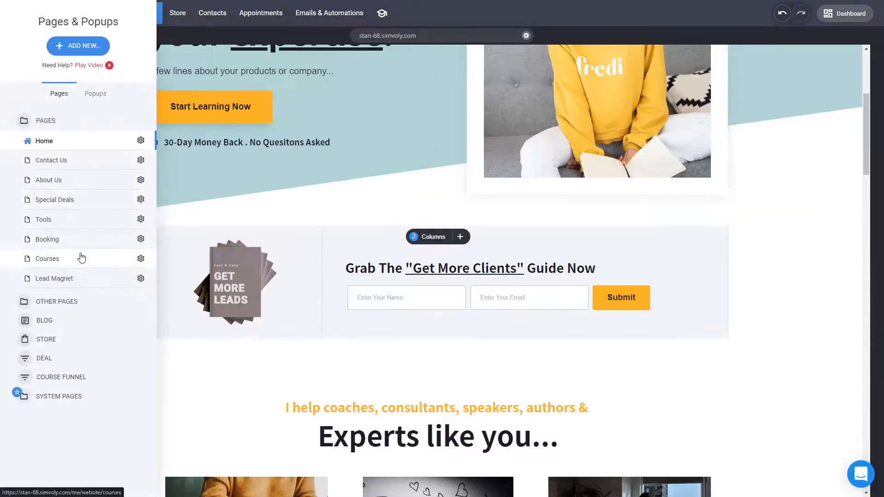
click(79, 280)
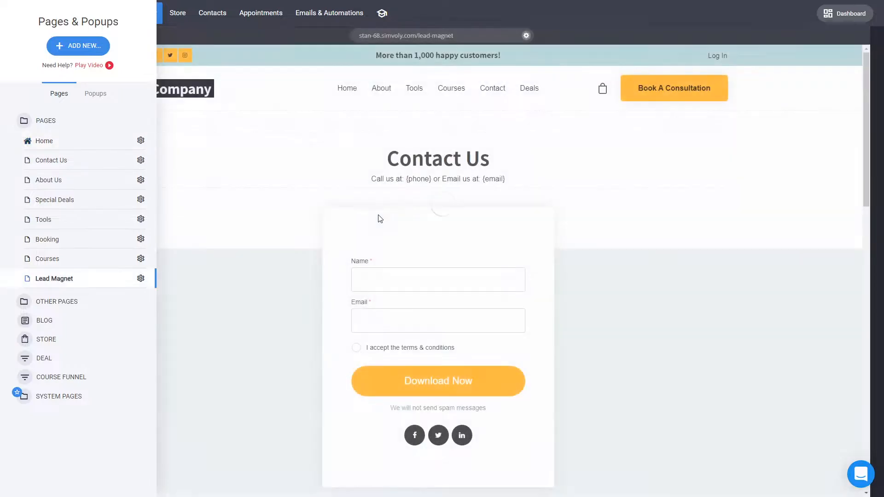
click(398, 210)
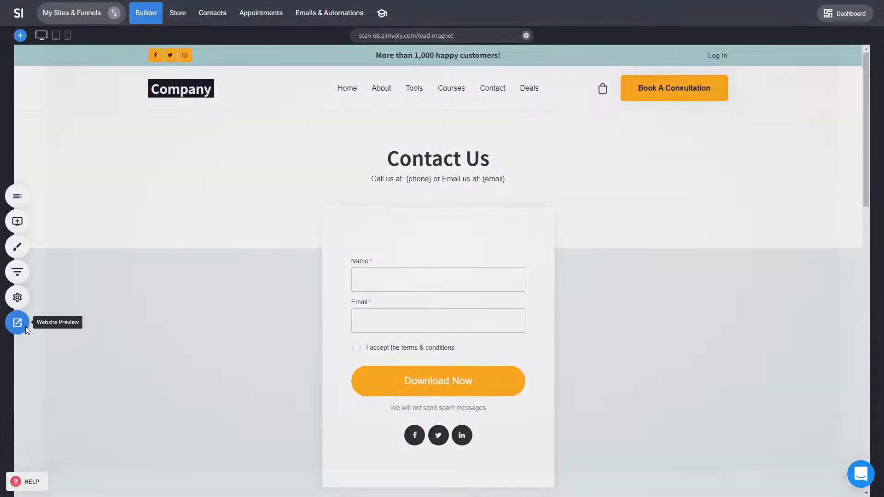
click(17, 323)
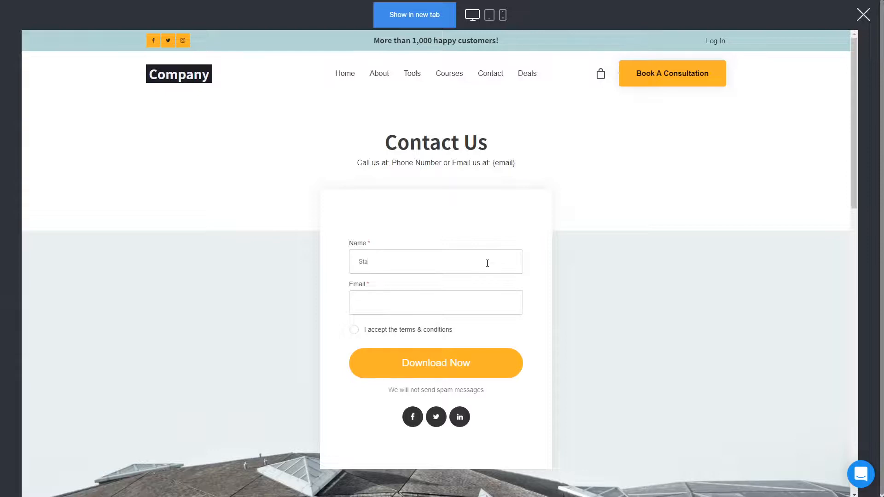
Submit the download form with a test e-mail and accepted terms, then close the preview.
click(456, 297)
key(ctrl+v)
click(354, 331)
click(477, 364)
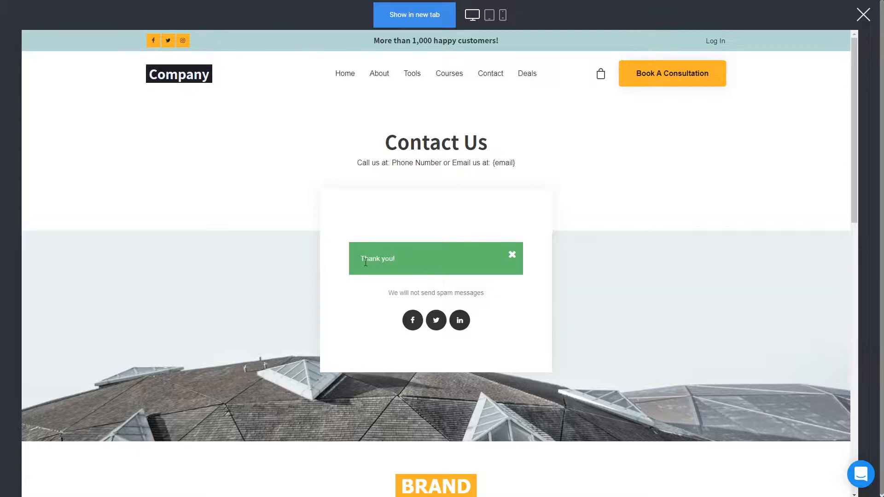
click(512, 255)
click(862, 15)
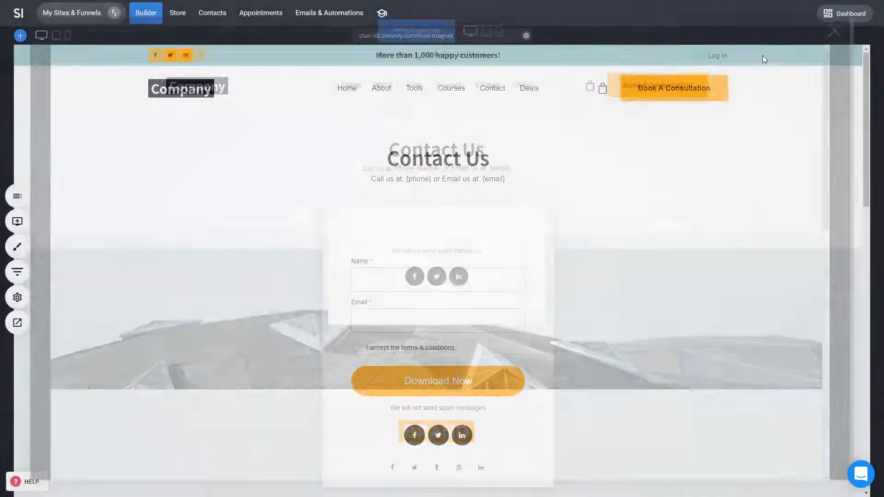
click(452, 301)
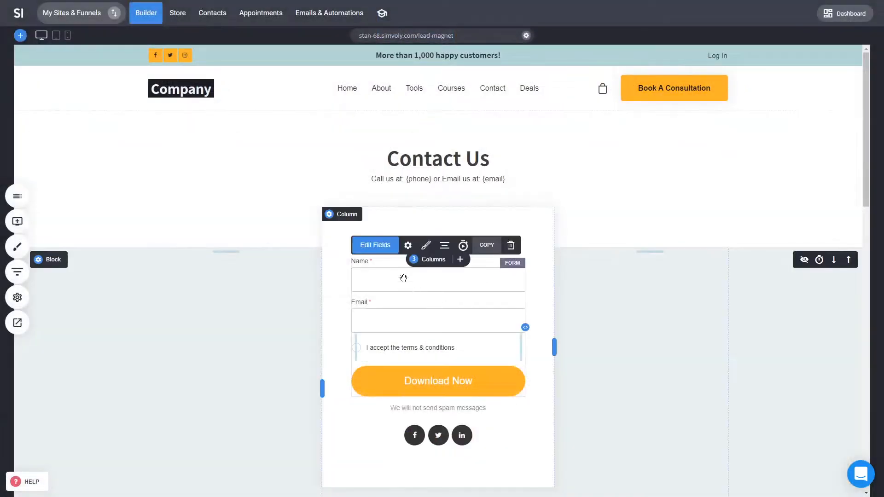
click(408, 245)
drag(709, 275, 679, 275)
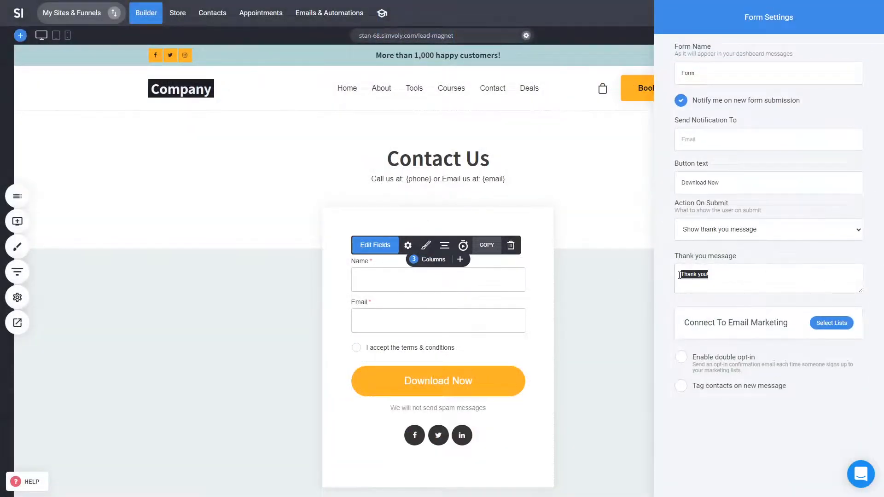
click(720, 272)
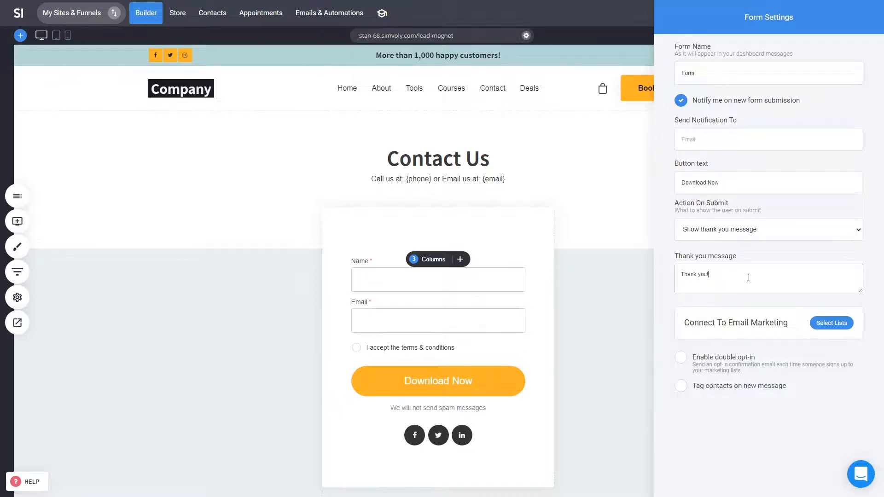
click(599, 299)
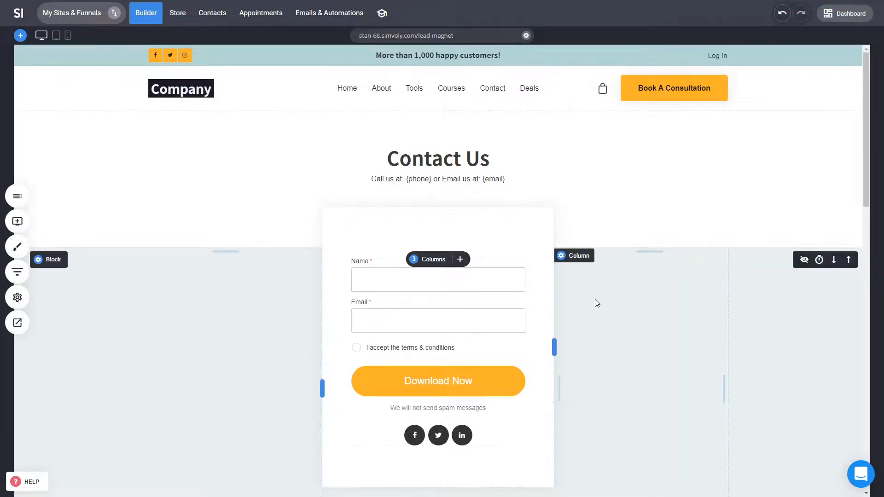
Reload Gmail and check the Sent folder and Inbox for the download email.
key(ctrl+Tab)
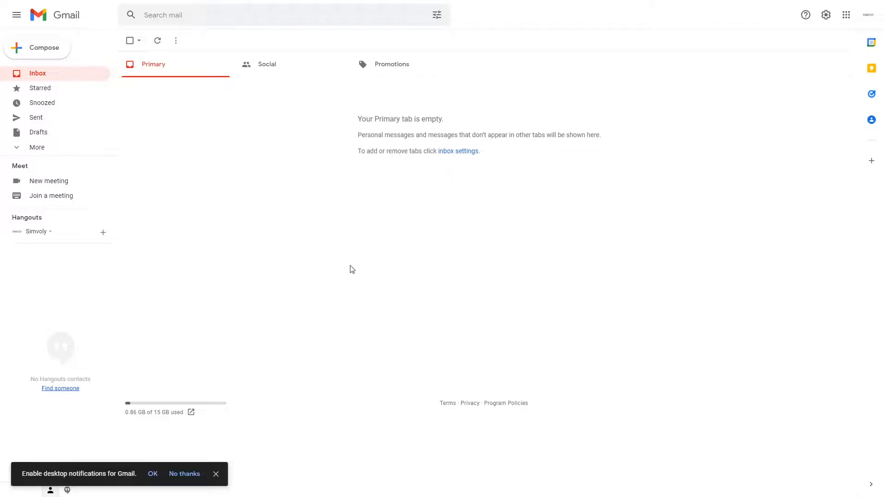
key(F5)
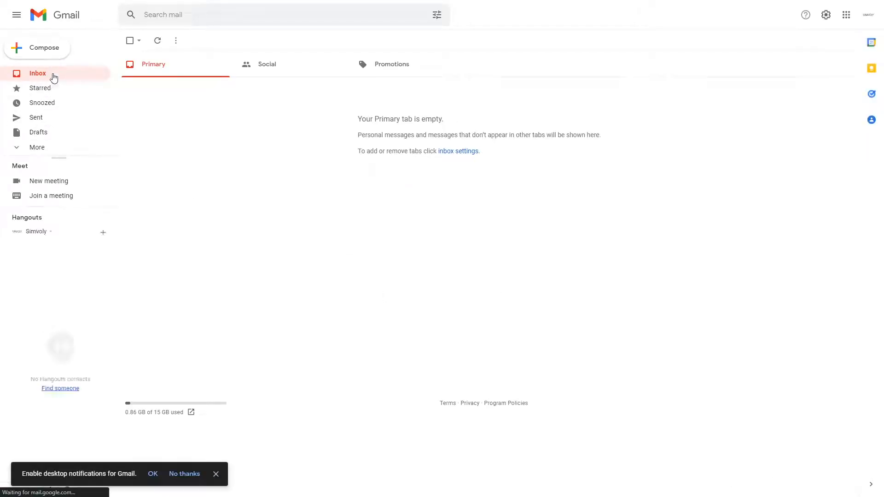
click(46, 118)
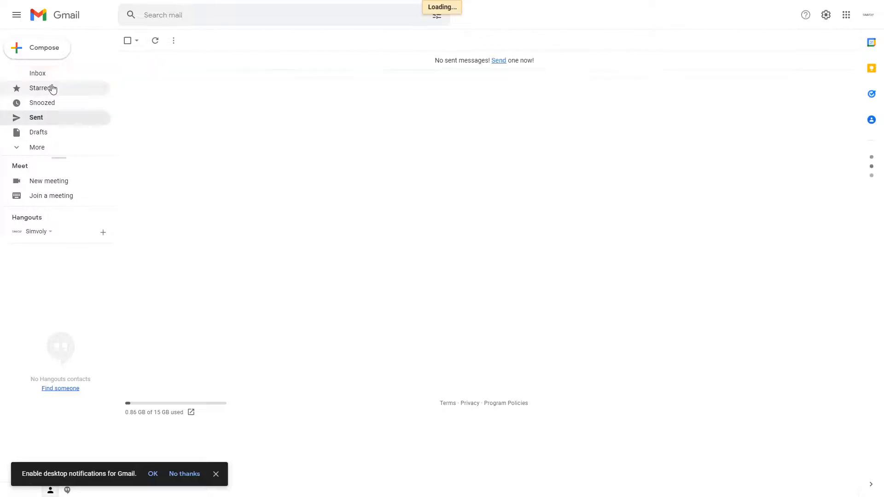
click(52, 76)
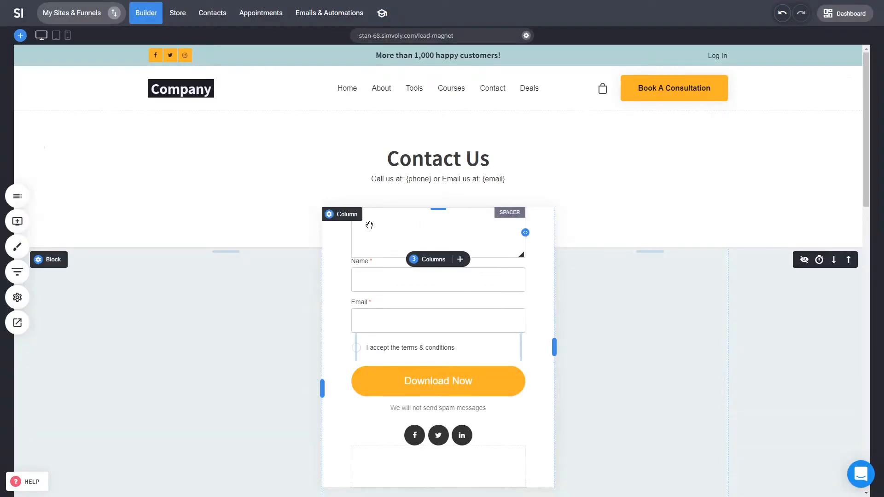
Review the LM - File automation's stats and flow diagram, then return to All Automations.
click(314, 18)
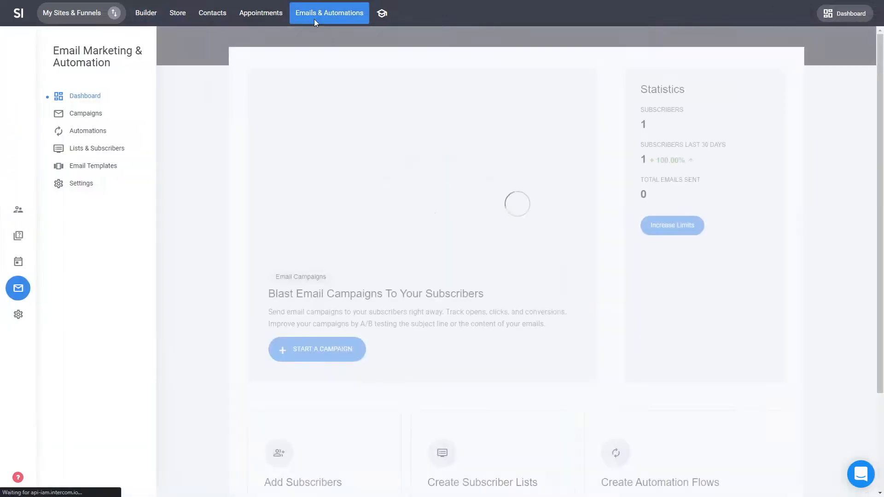
click(83, 134)
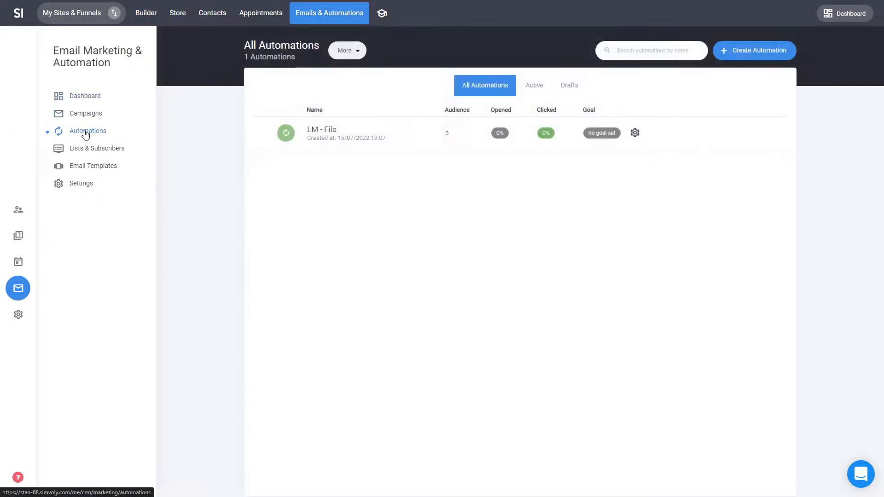
click(330, 132)
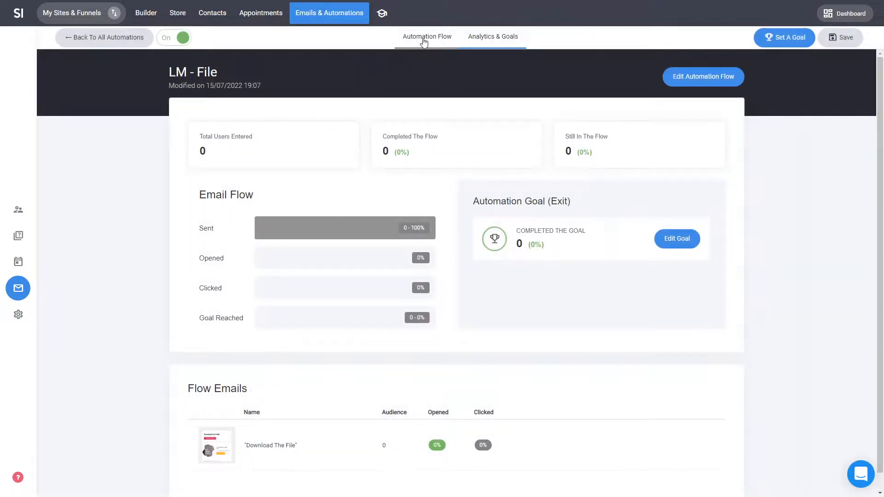
click(424, 42)
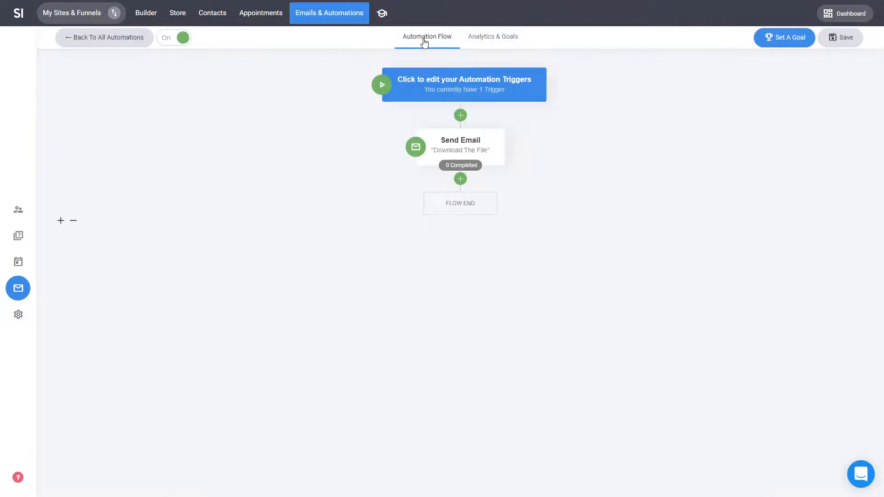
click(106, 36)
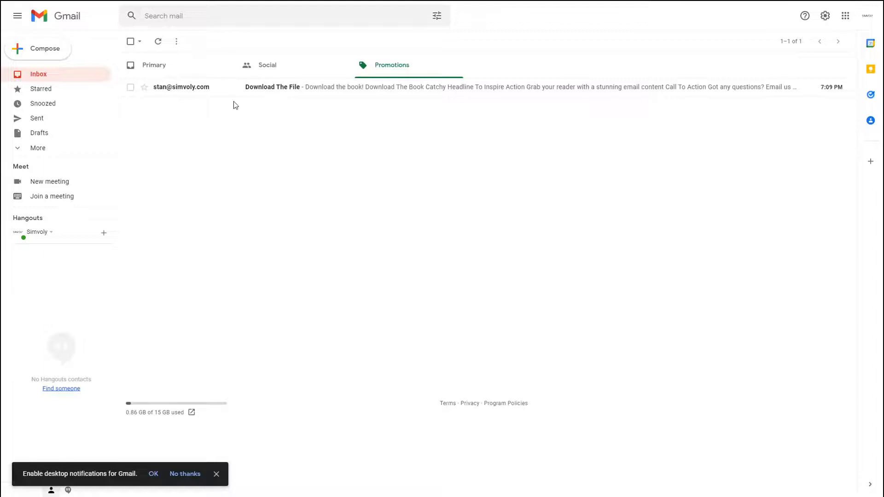
Open the Download The File email and follow Download The Book to the GET MORE LEADS cover.
click(283, 91)
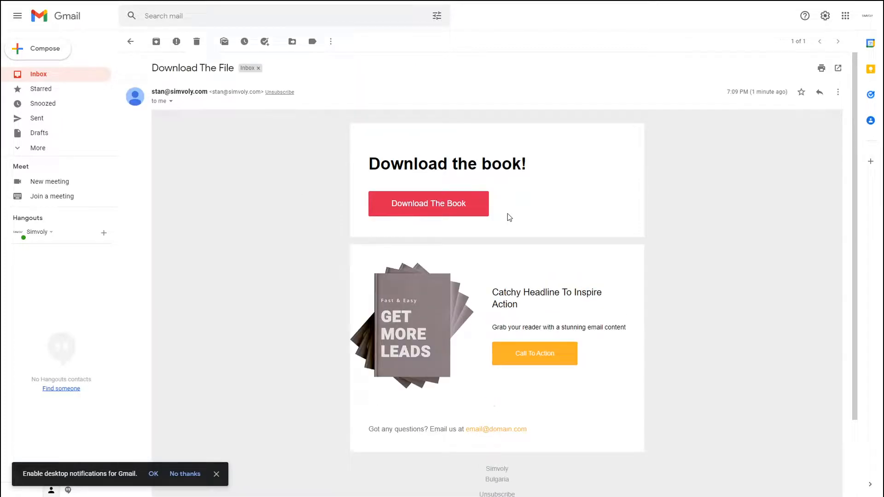
click(448, 207)
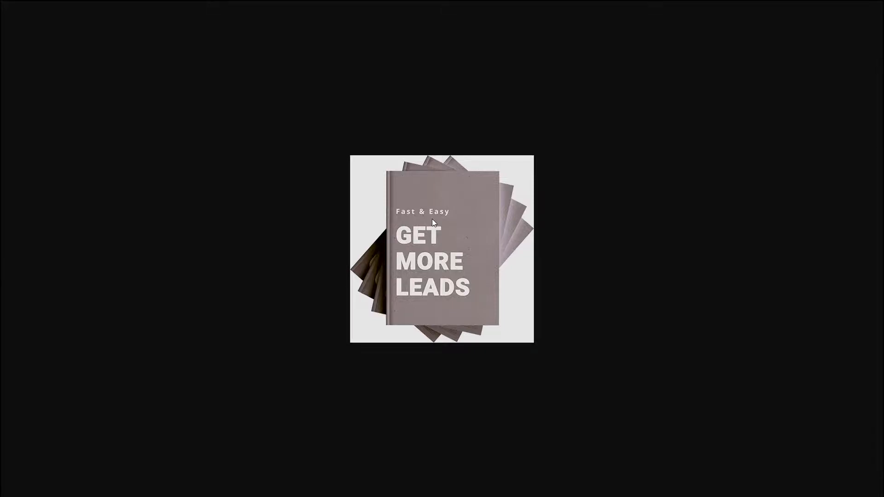
key(ctrl+Tab)
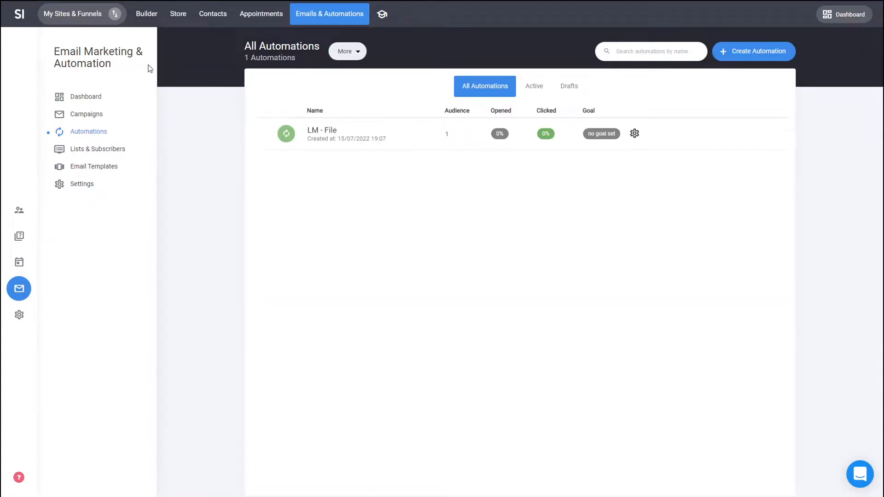
Drag a Quiz/Survey widget onto the home page just below the Get More Clients form.
click(146, 15)
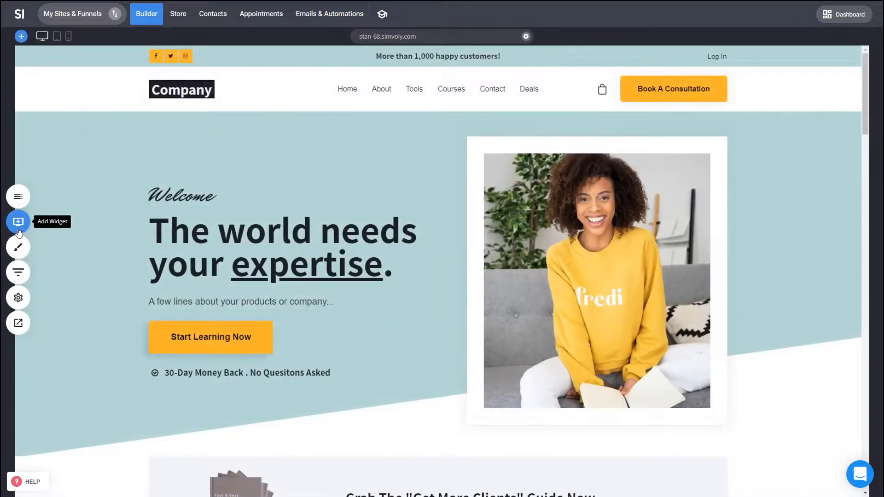
scroll(101, 258, down, 4)
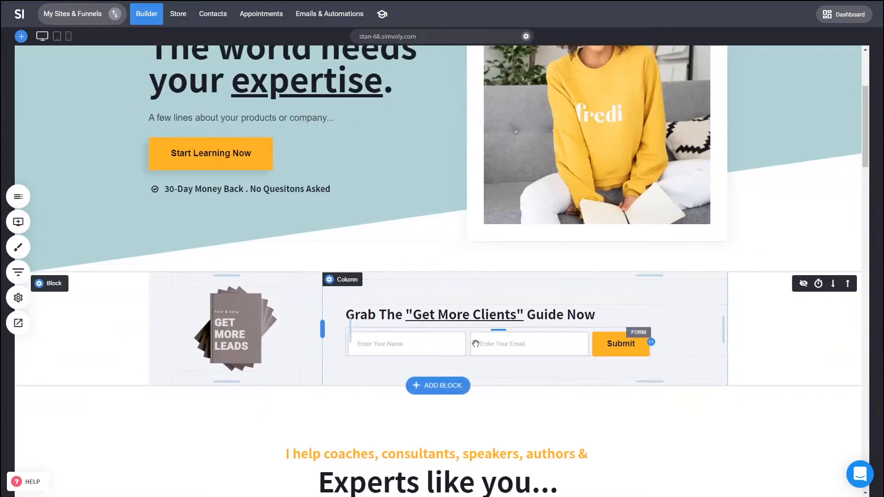
click(18, 223)
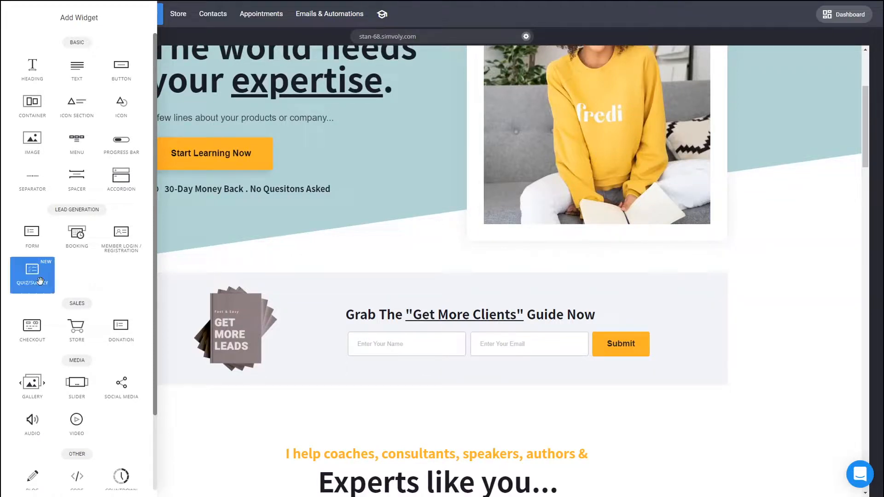
drag(41, 281, 508, 351)
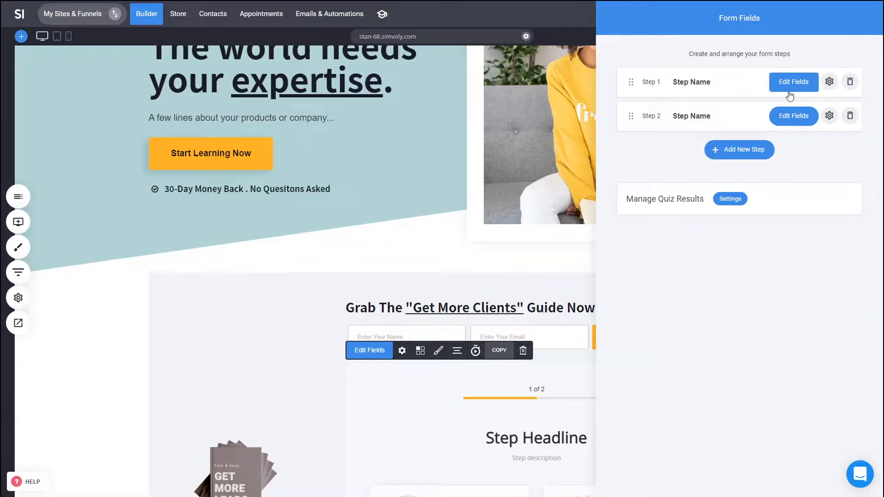
Review the quiz's form steps editor without adding a new step.
click(535, 397)
scroll(628, 375, down, 4)
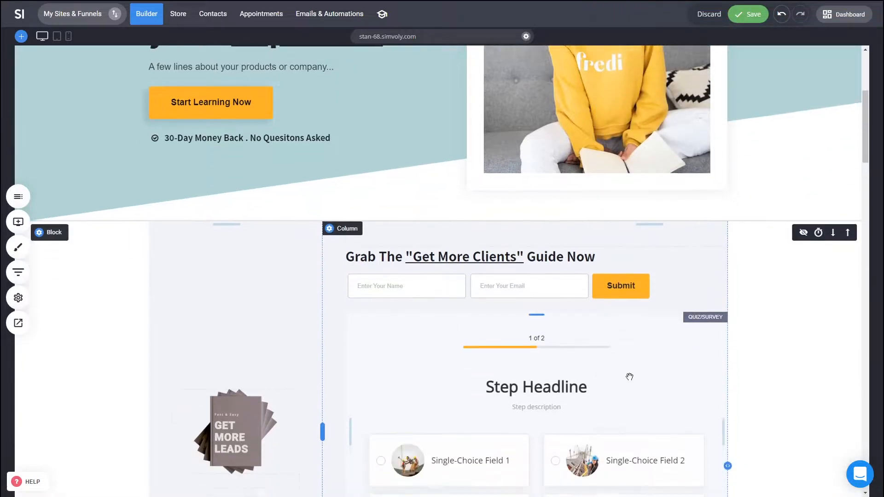
click(370, 166)
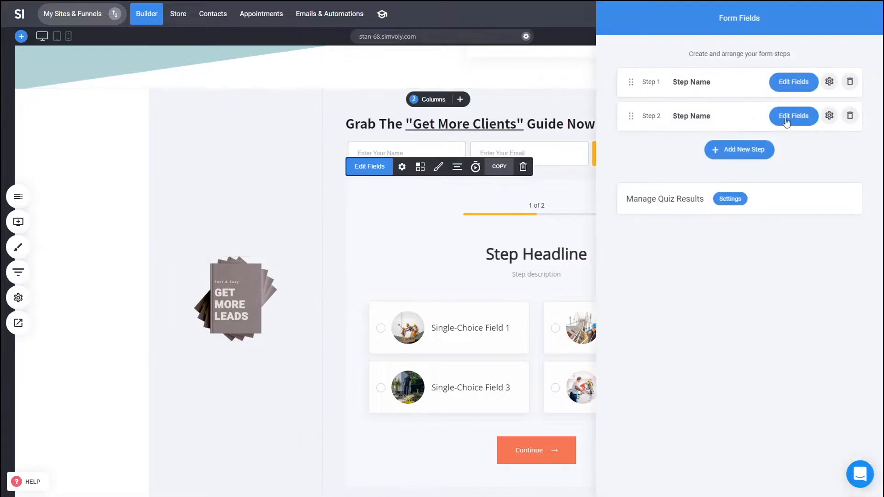
click(752, 151)
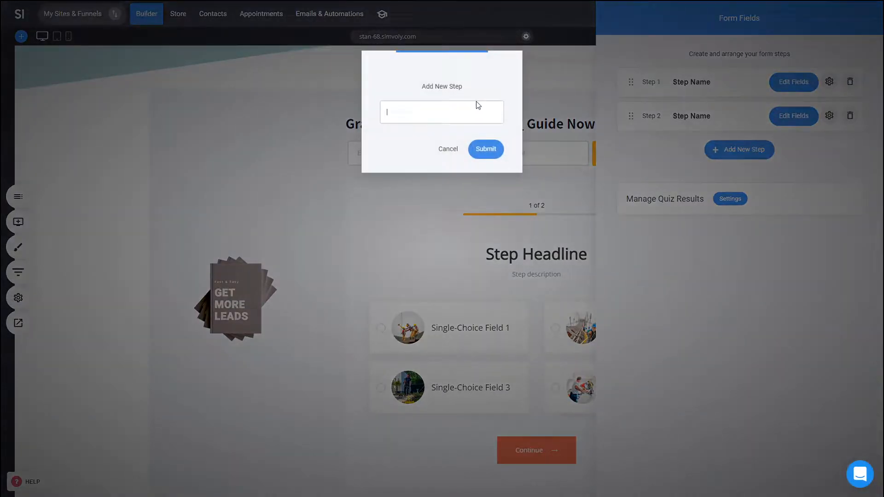
click(448, 149)
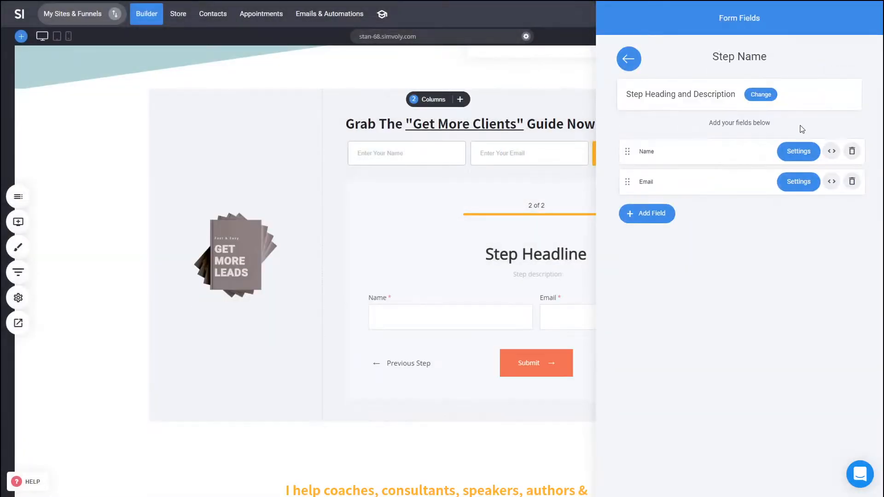
click(523, 266)
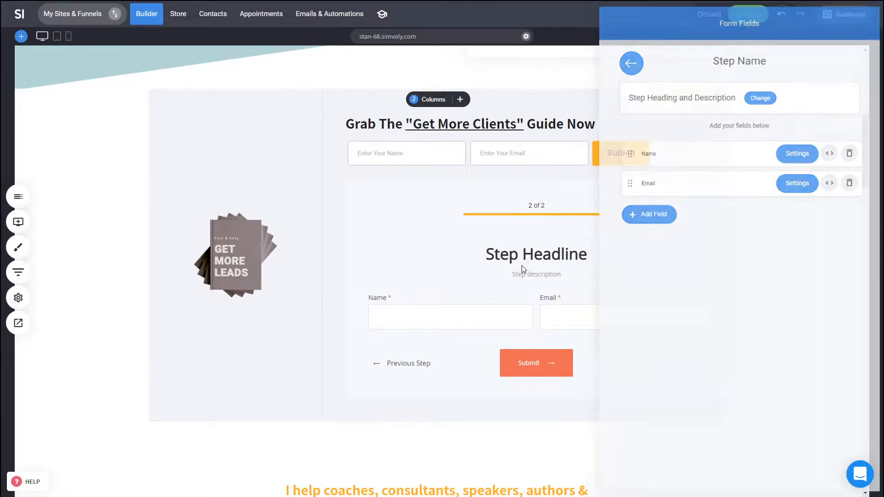
Review the quiz form's settings and email list options, leaving them unchanged.
click(465, 261)
click(400, 171)
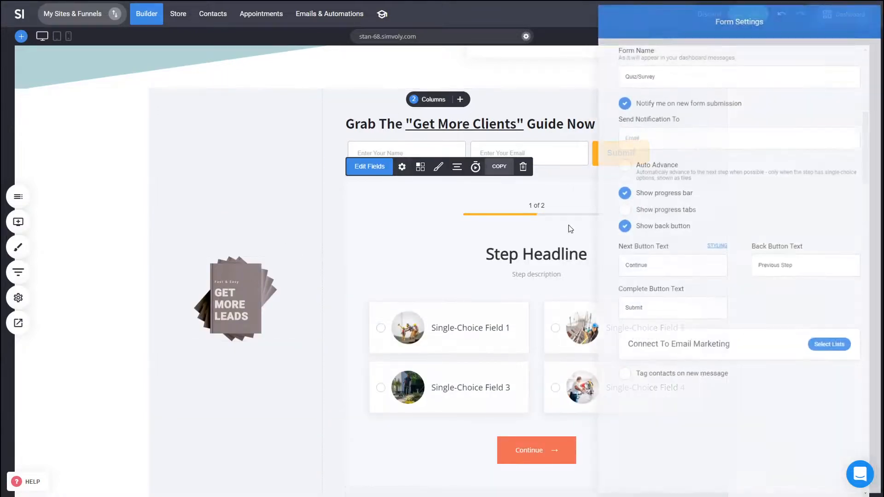
click(841, 348)
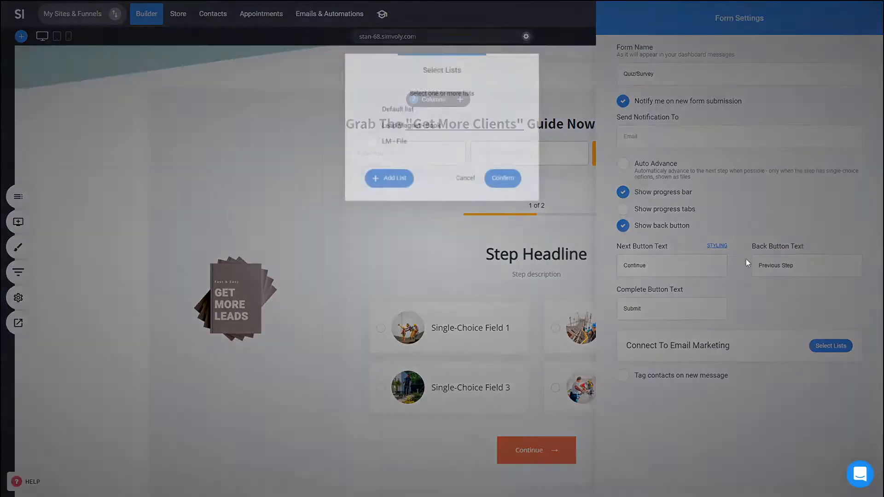
click(466, 181)
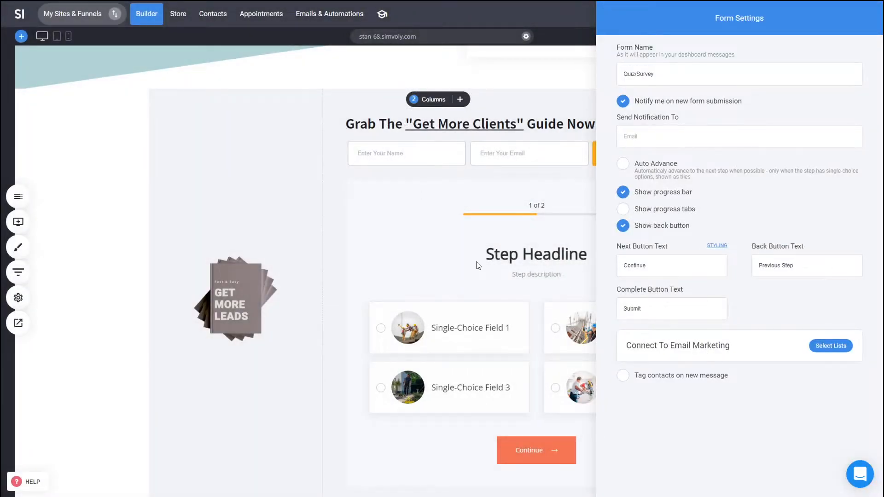
click(518, 276)
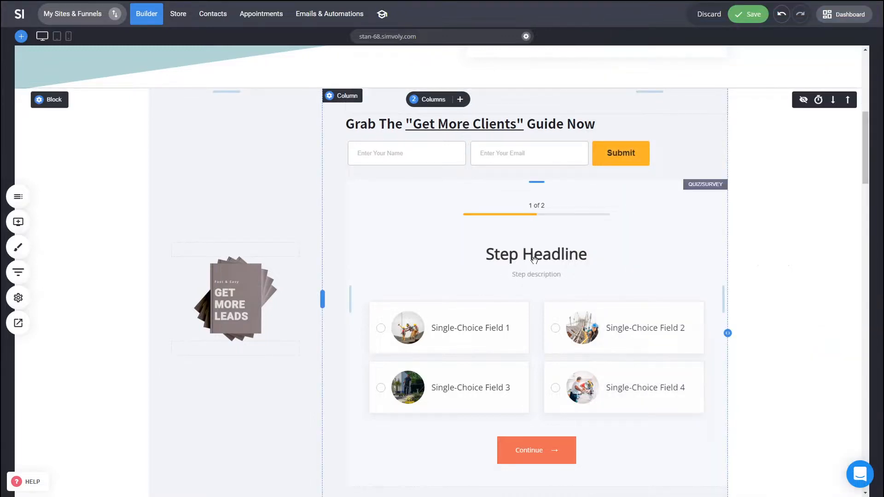
click(535, 260)
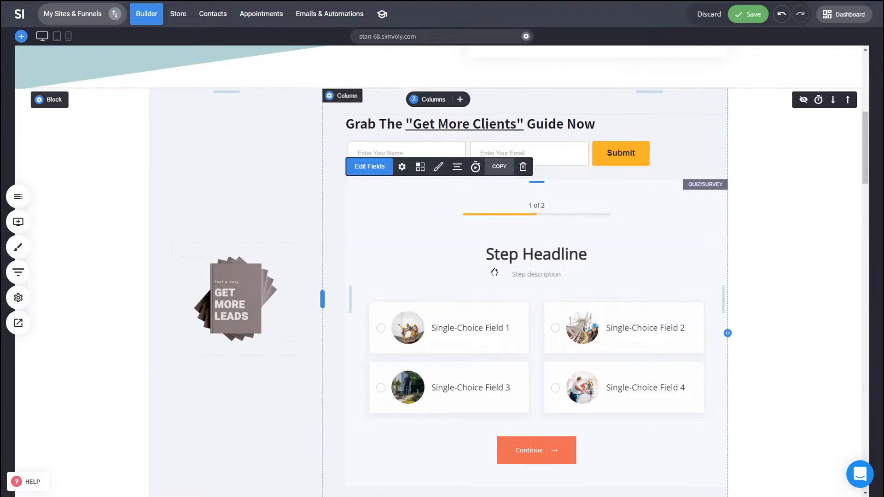
click(421, 168)
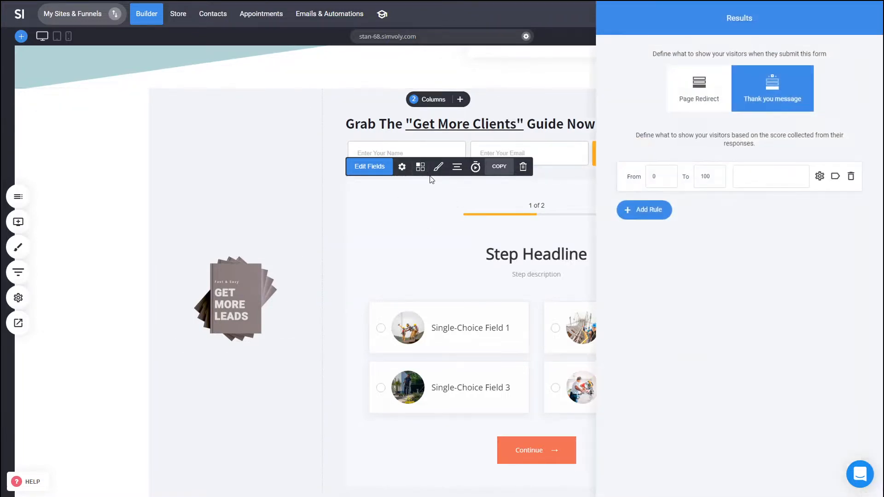
click(838, 179)
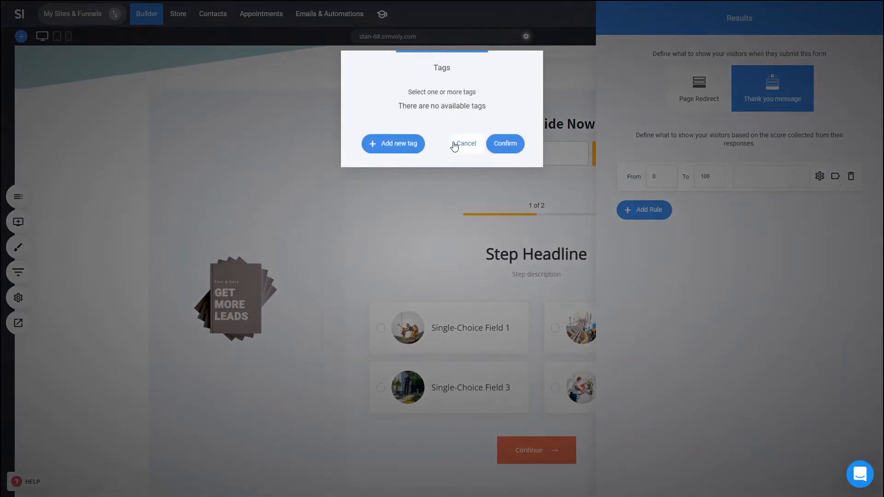
click(454, 145)
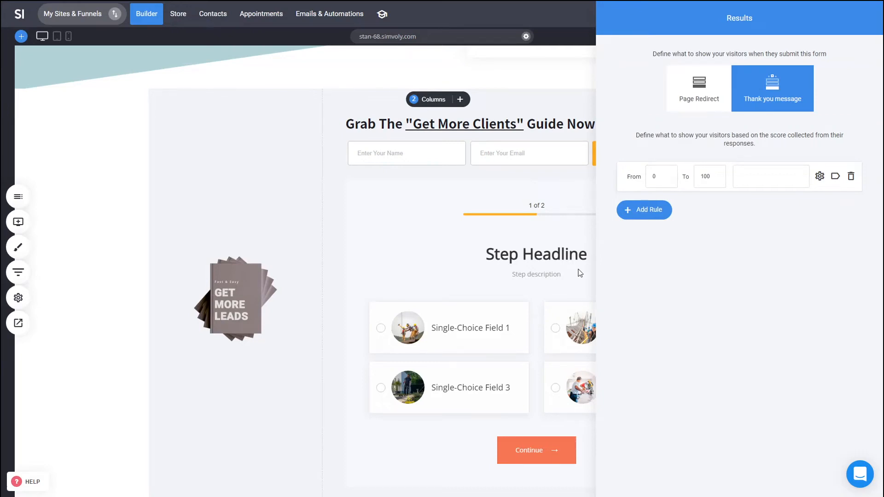
click(518, 262)
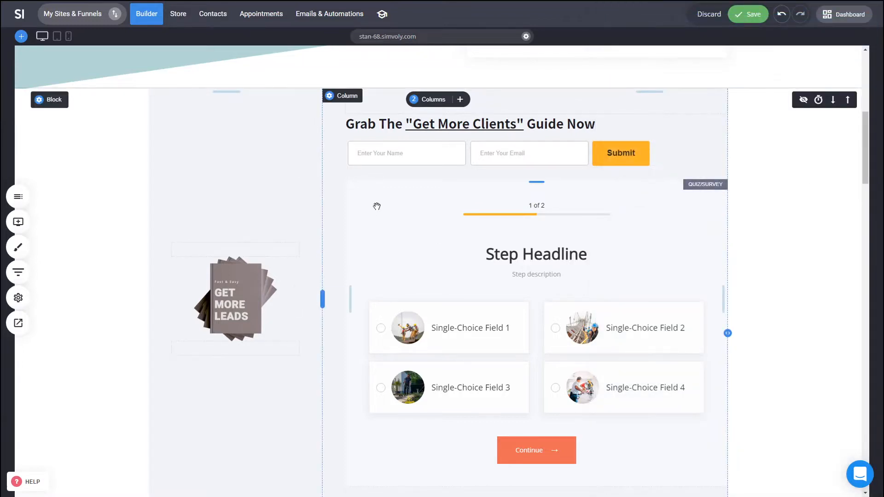
click(410, 216)
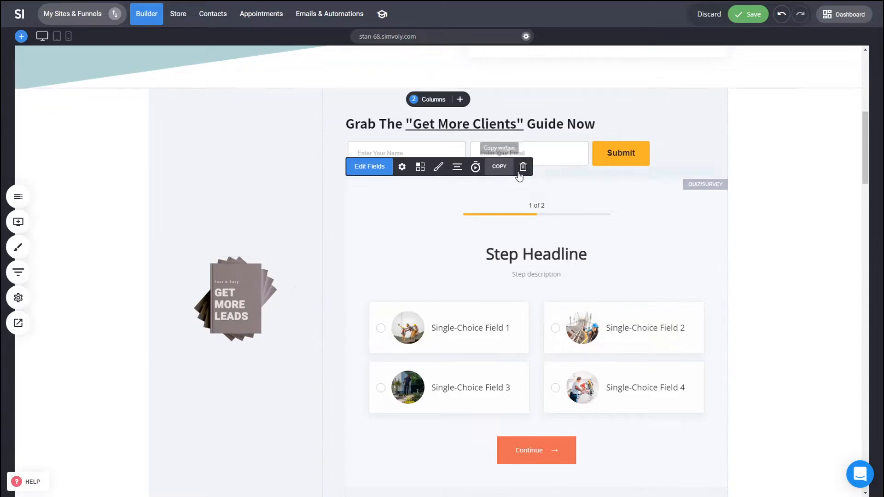
Delete the Quiz/Survey widget, confirming Yes in the Delete Widget dialog.
click(522, 167)
click(491, 221)
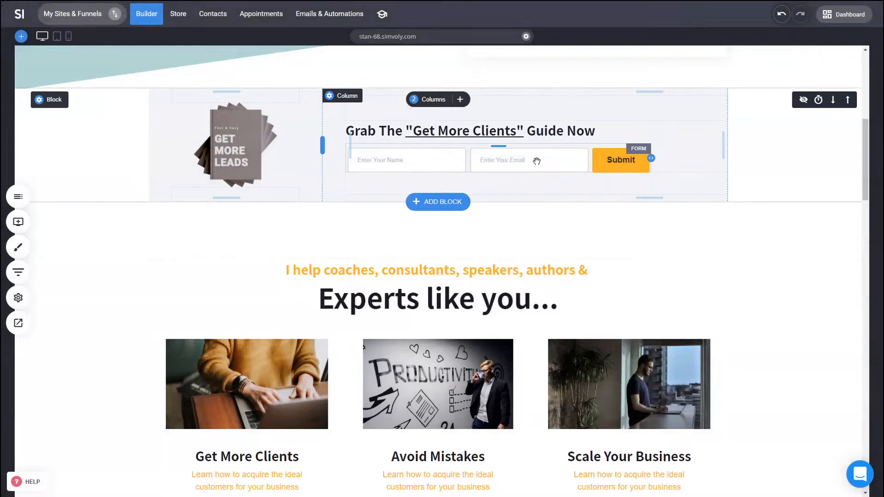
scroll(752, 276, up, 2)
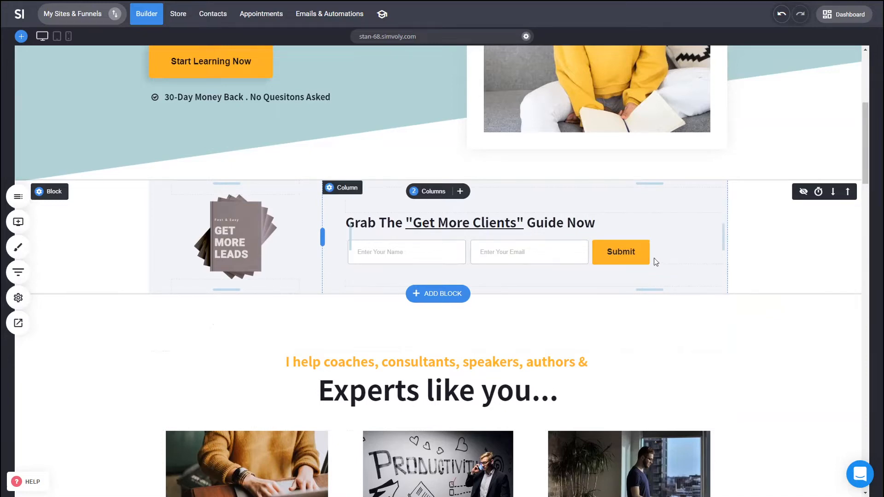
Go to Emails & Automations and open Lists & Subscribers to see the new subscriber.
click(332, 16)
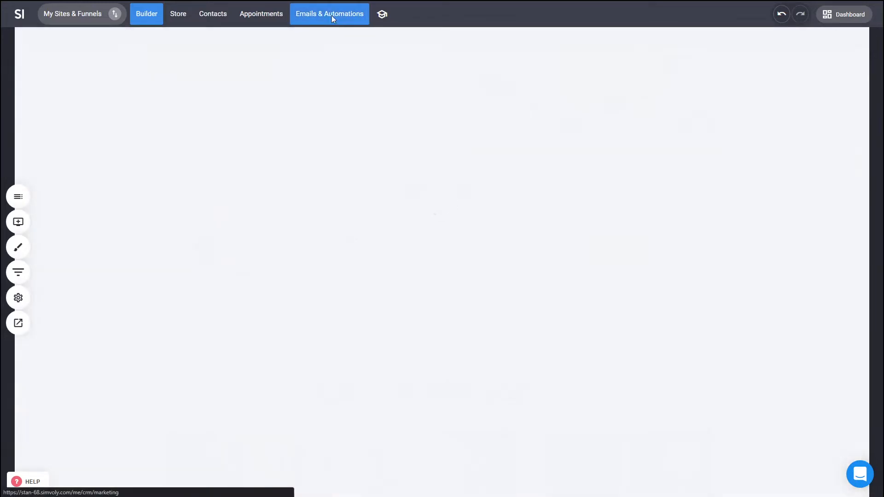
click(103, 134)
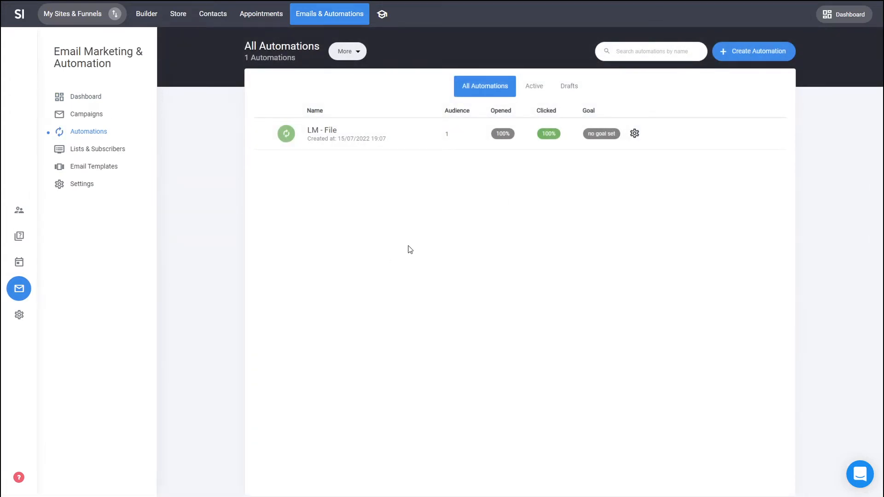
click(108, 152)
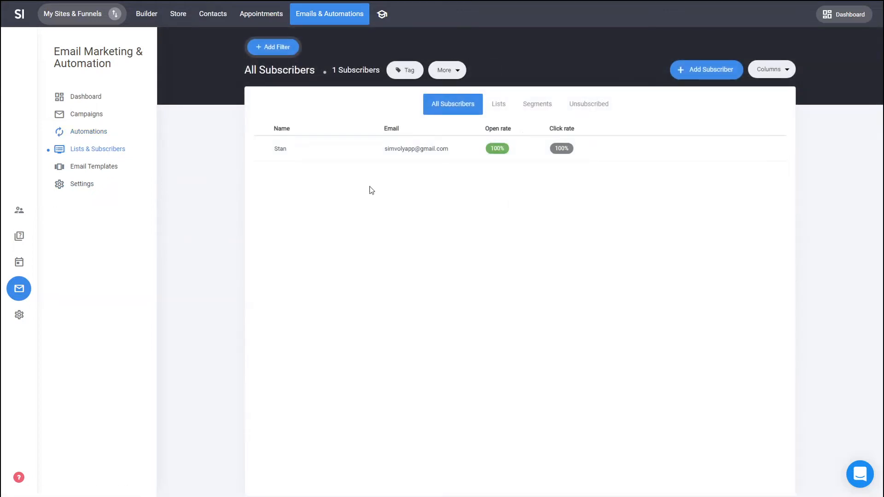